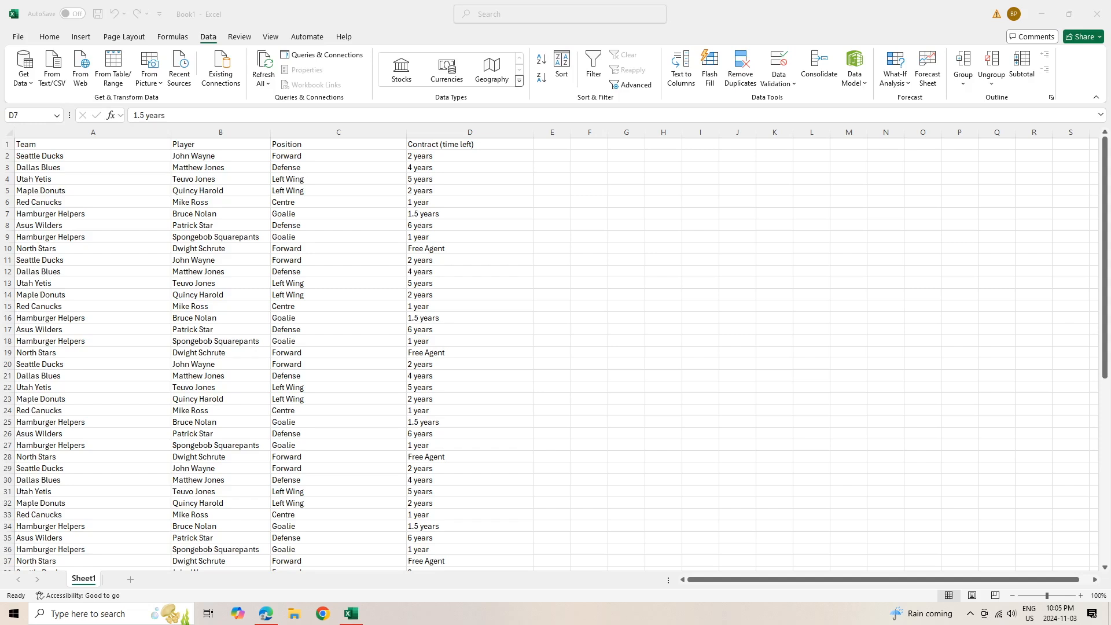
Select the header cells from Contract (time left) back across to Team
scroll(556, 353, down, 6)
scroll(556, 353, up, 6)
scroll(555, 353, down, 6)
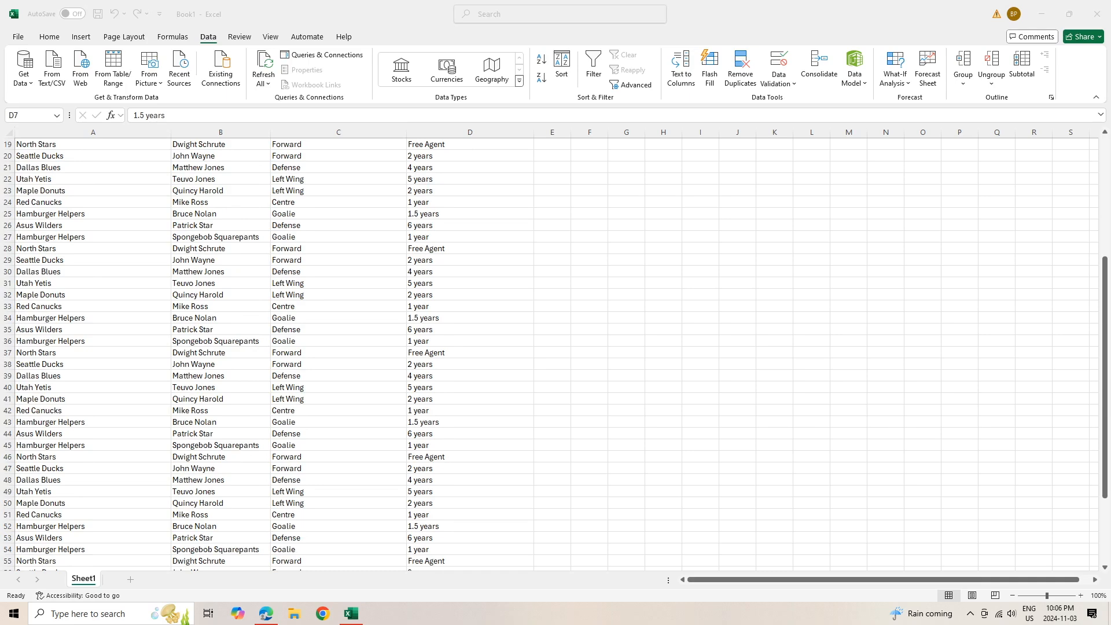
scroll(556, 353, up, 6)
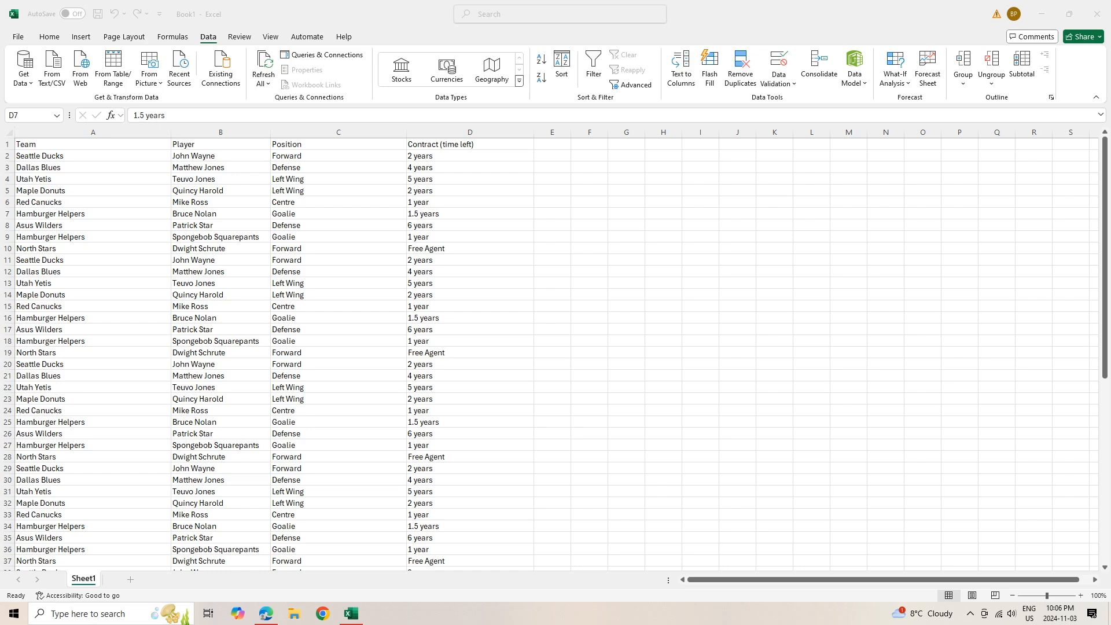
key(alt+Tab)
click(470, 155)
click(470, 145)
key(shift+Left)
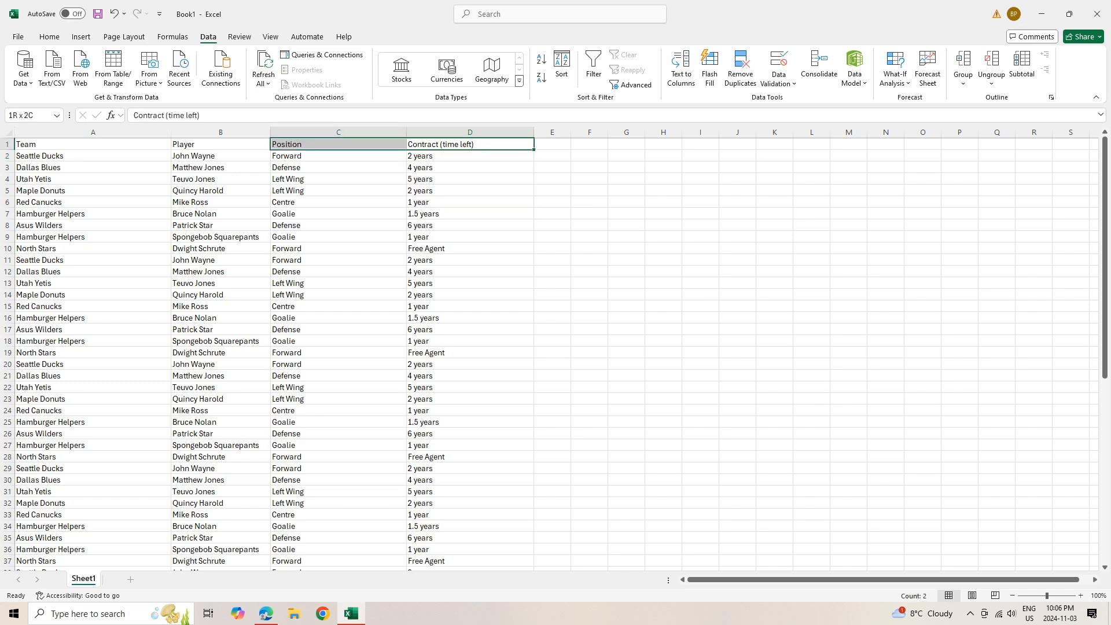
key(shift+Left)
key(shift+Left)
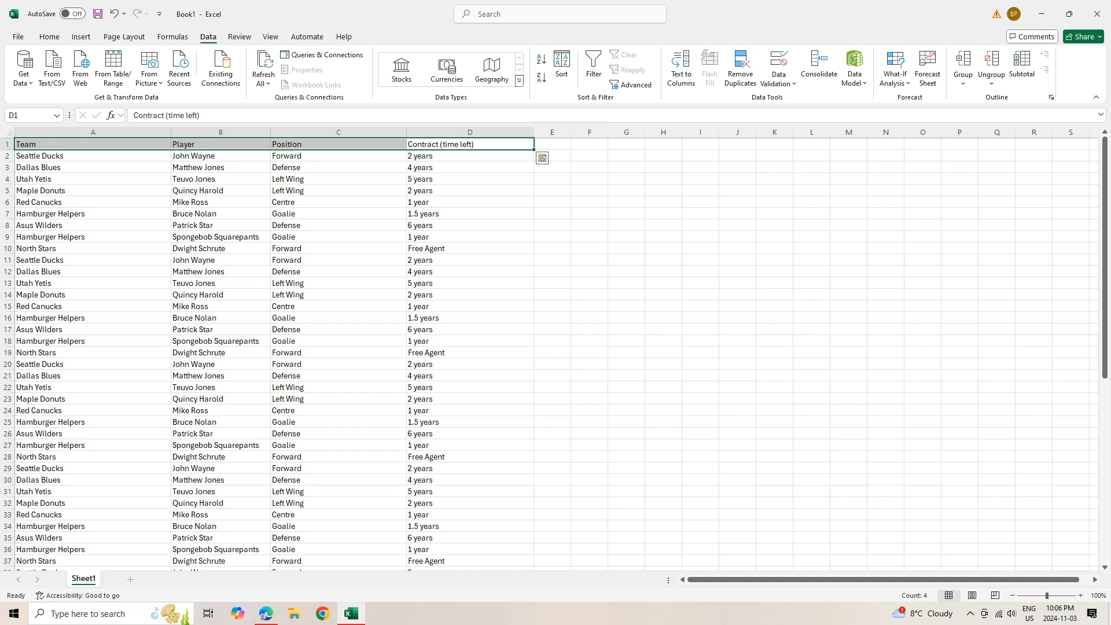
Reselect headers A1:D1 from Team to Contract (time left) with the Data tools showing
click(552, 144)
drag(58, 144, 961, 144)
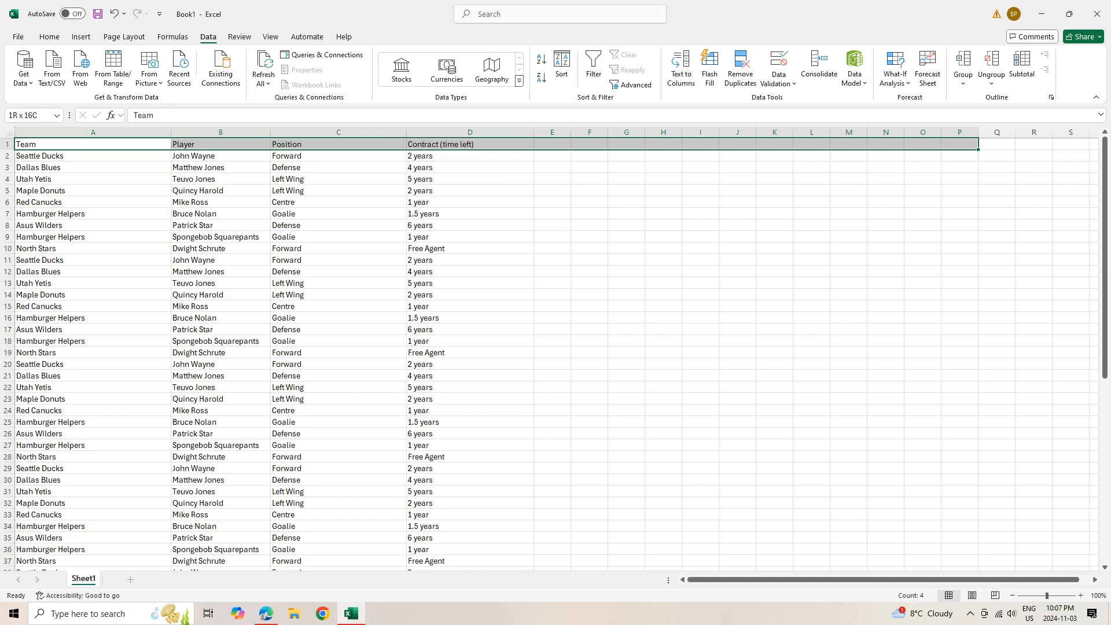
drag(960, 144, 961, 144)
click(470, 145)
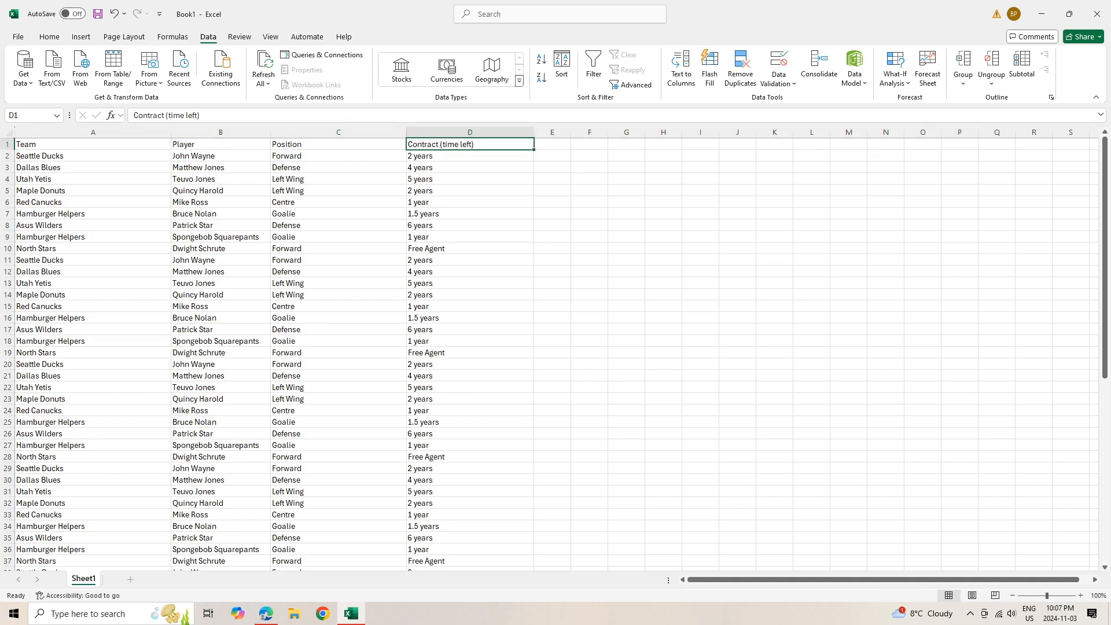
drag(470, 144, 93, 144)
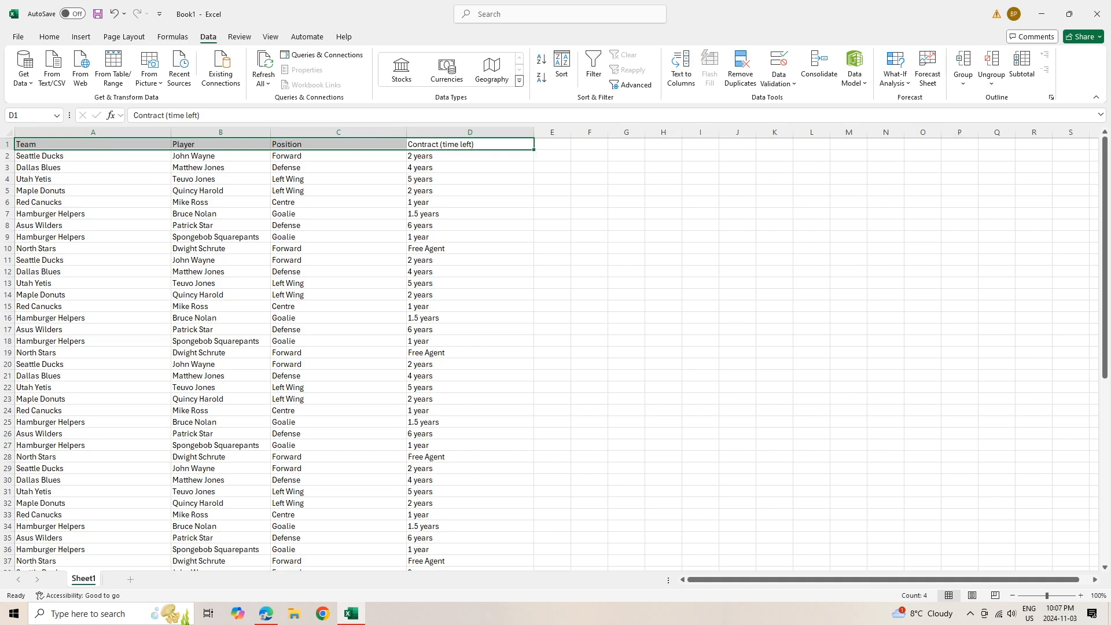
click(49, 37)
click(208, 37)
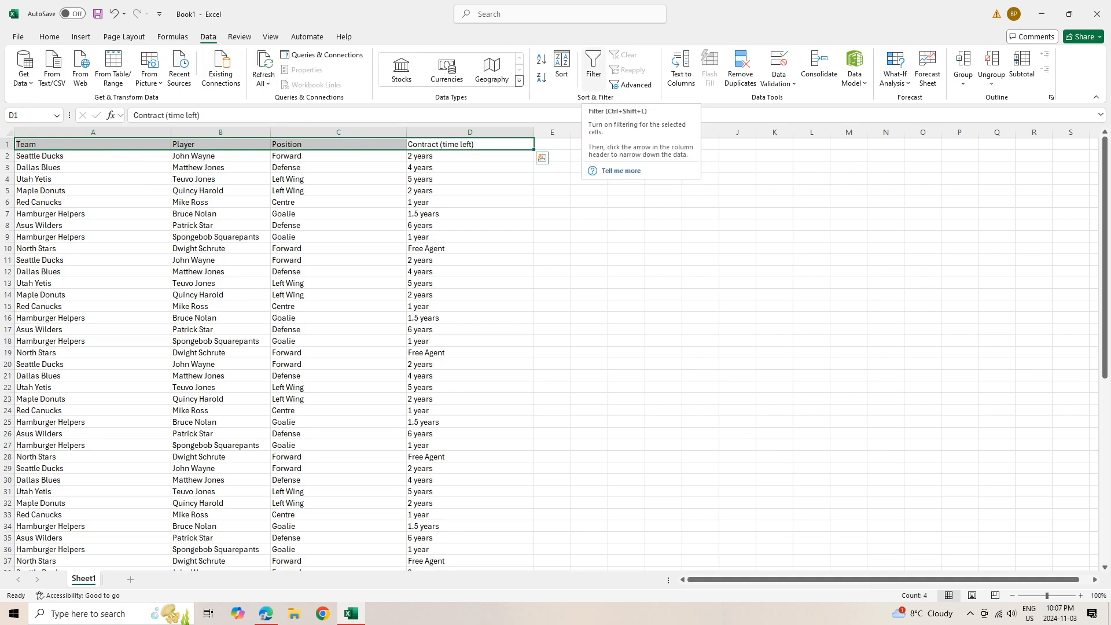
Add filter dropdowns to the headers and filter Team to North Stars only
click(594, 68)
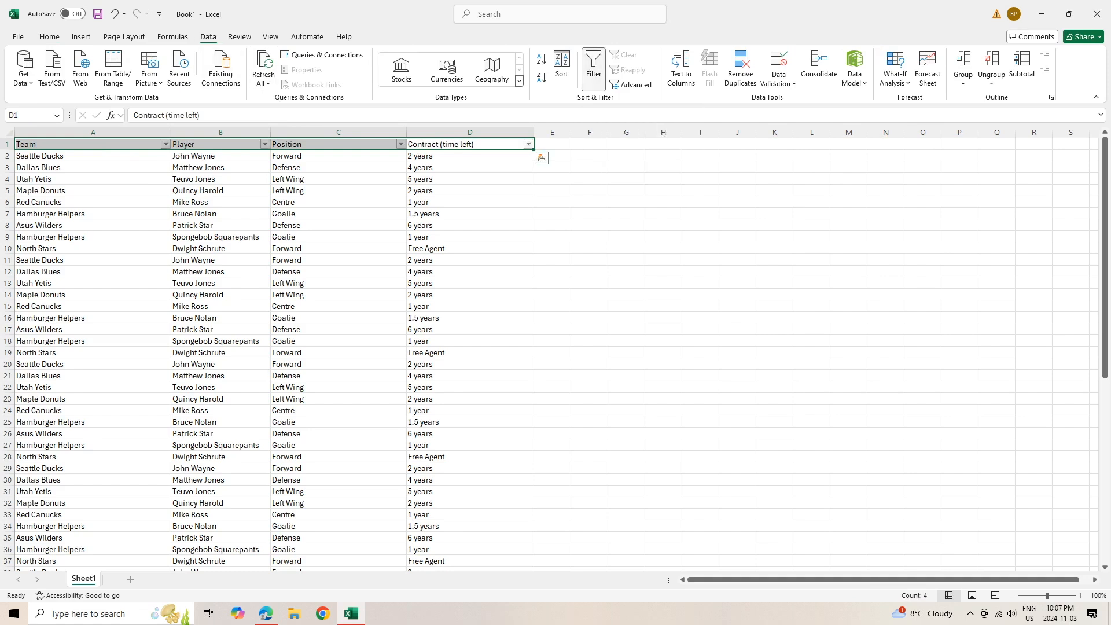
click(470, 167)
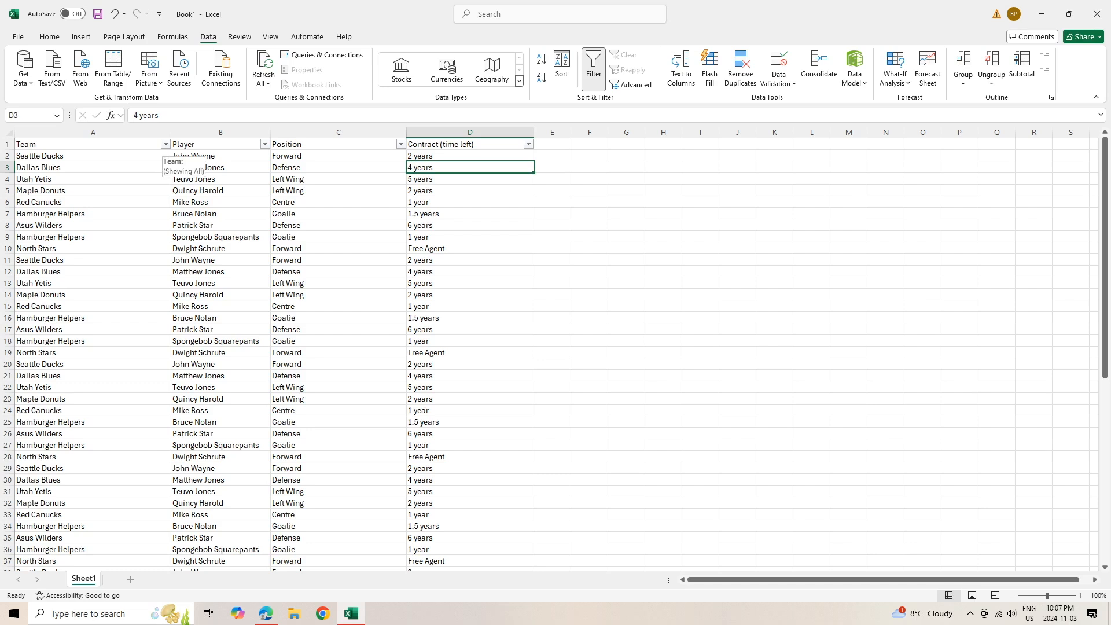
click(165, 144)
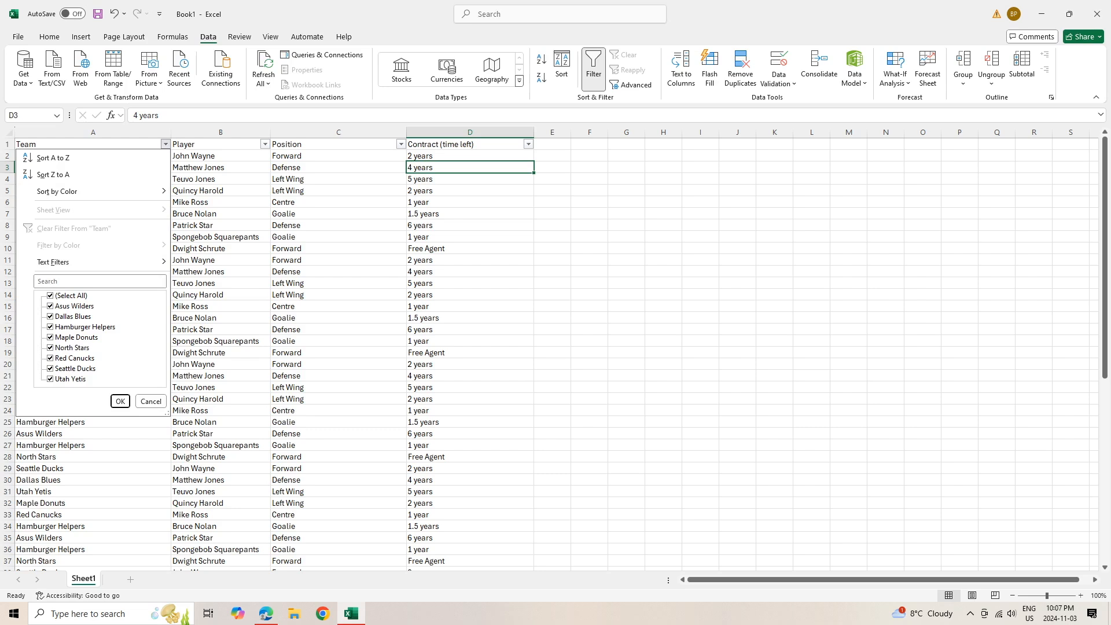
click(50, 296)
click(51, 348)
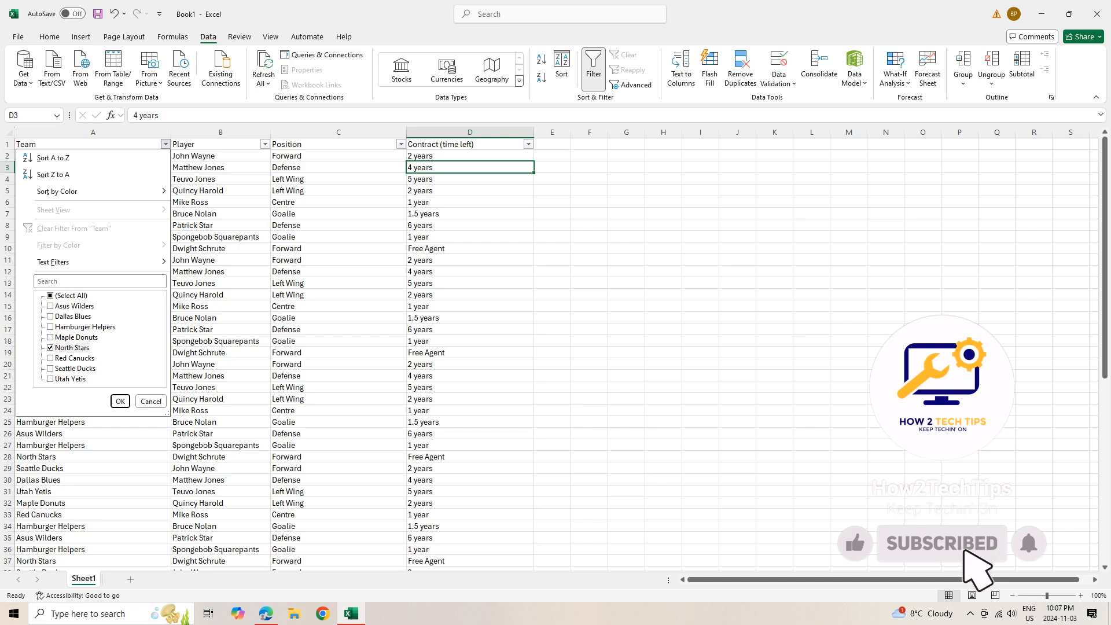
key(Return)
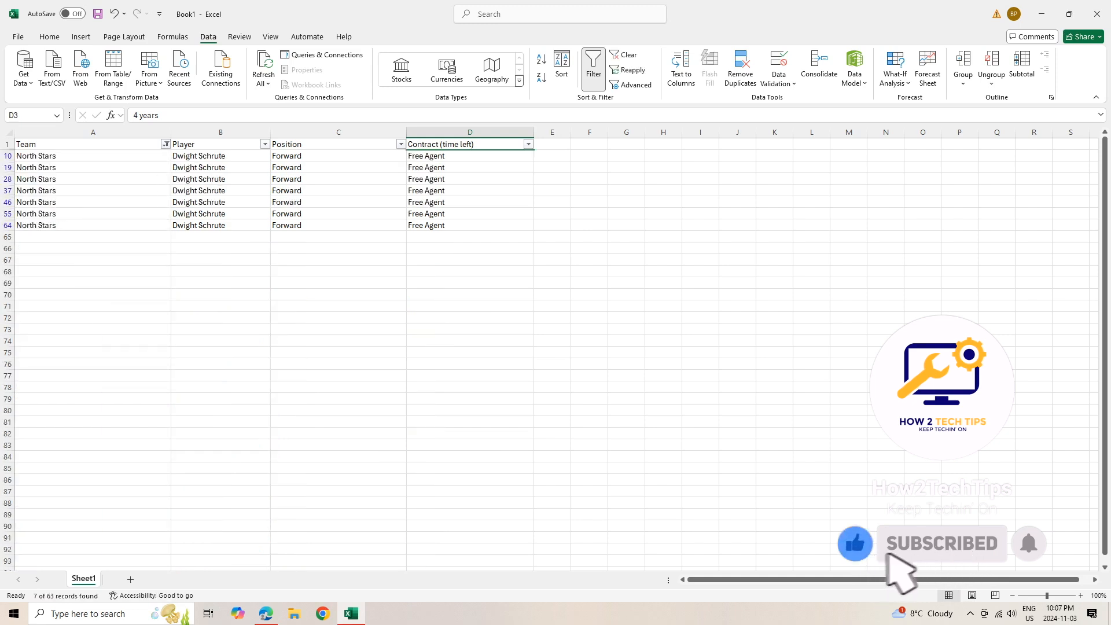
Review the Team and Player filter lists, closing both without changes
click(166, 144)
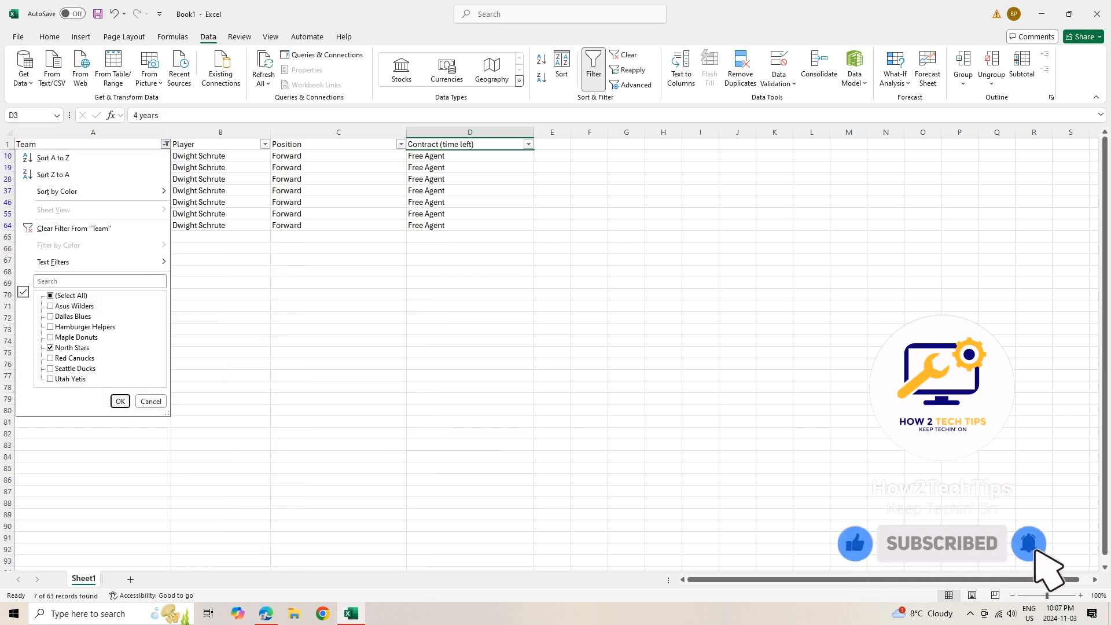
click(120, 401)
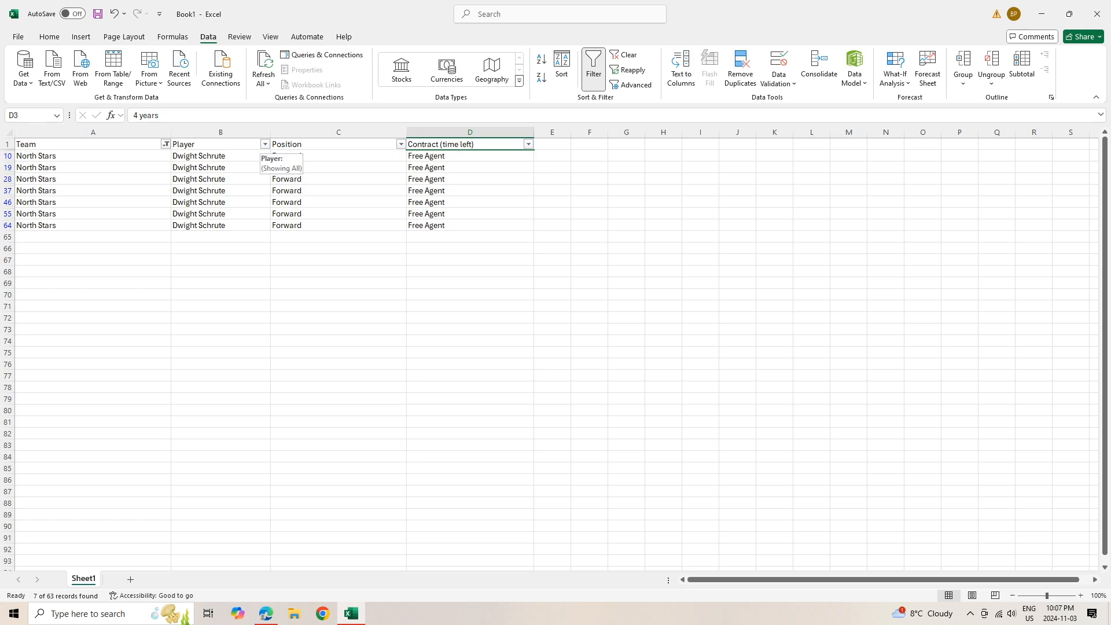
click(264, 144)
click(220, 401)
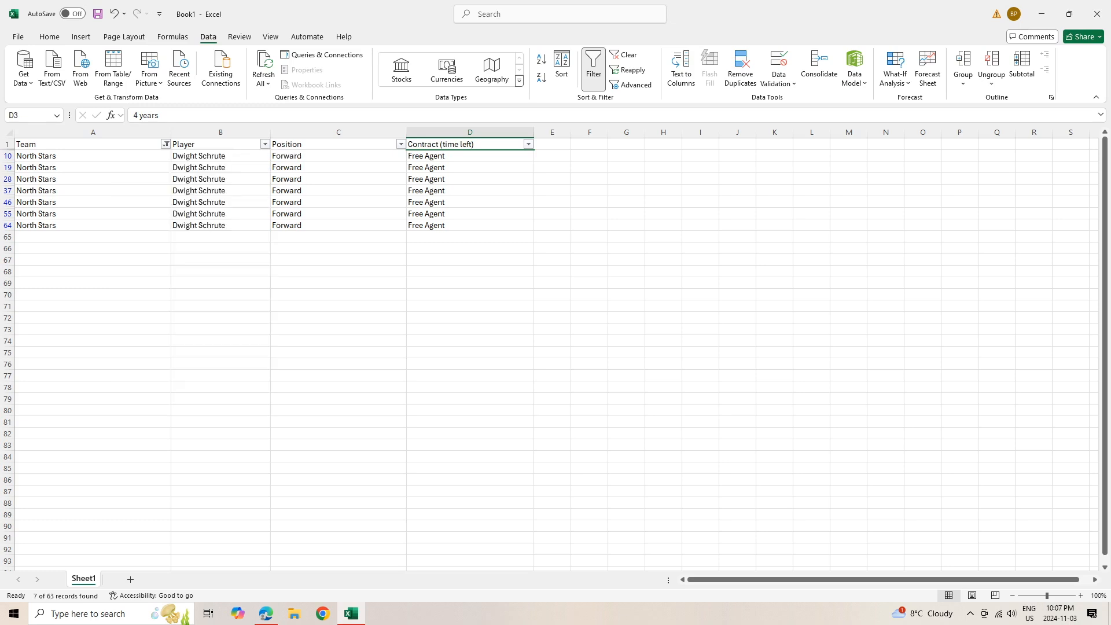
Replace the player name in B64 with a new player and set C64 to Goalie
click(221, 236)
double_click(221, 225)
drag(172, 225, 225, 225)
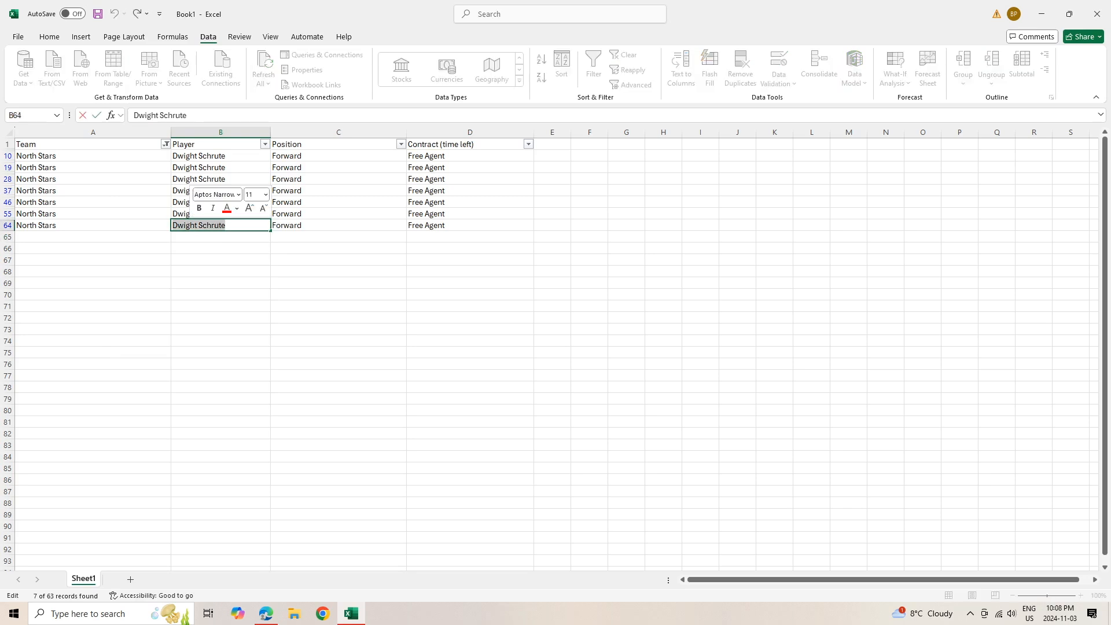
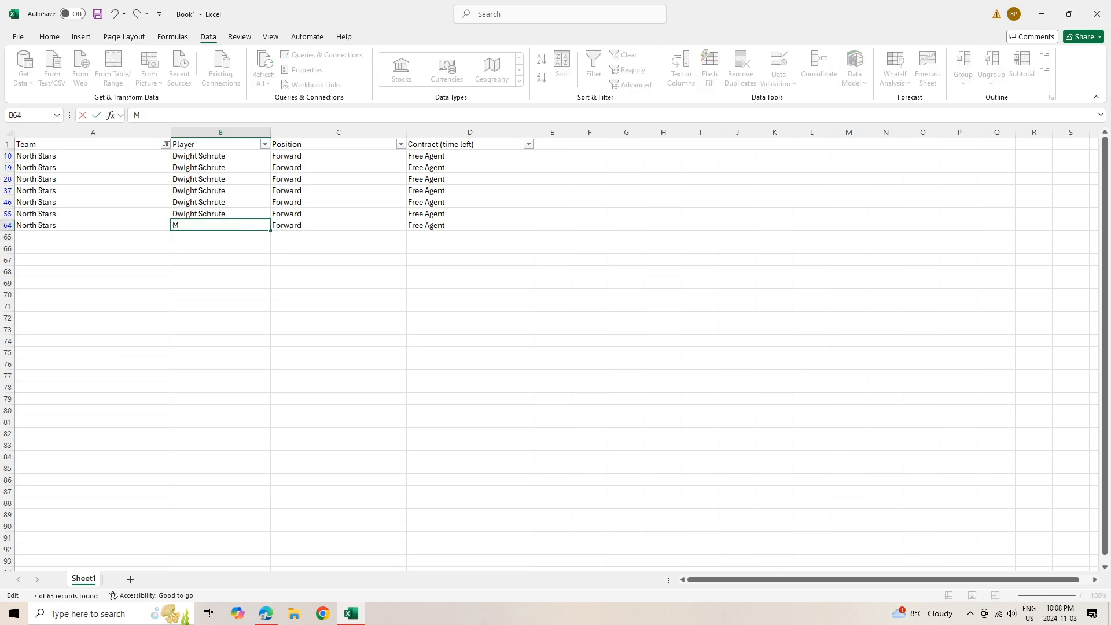
key(Tab)
text(Goalie)
click(470, 237)
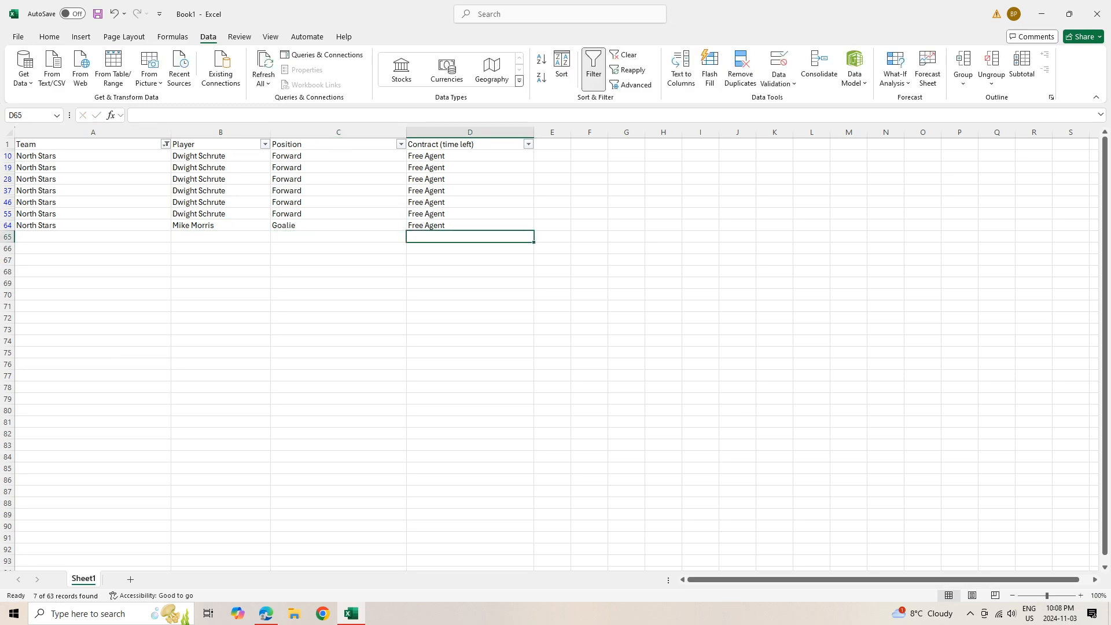
click(93, 167)
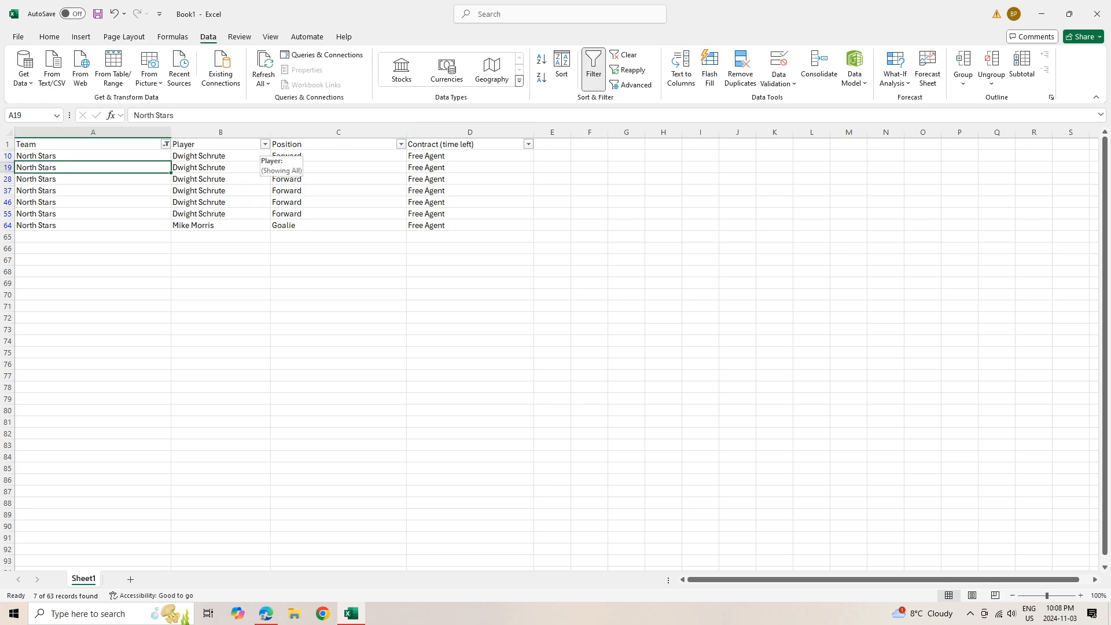
Filter Player to only the row-64 player, then copy row A64:D64
click(265, 144)
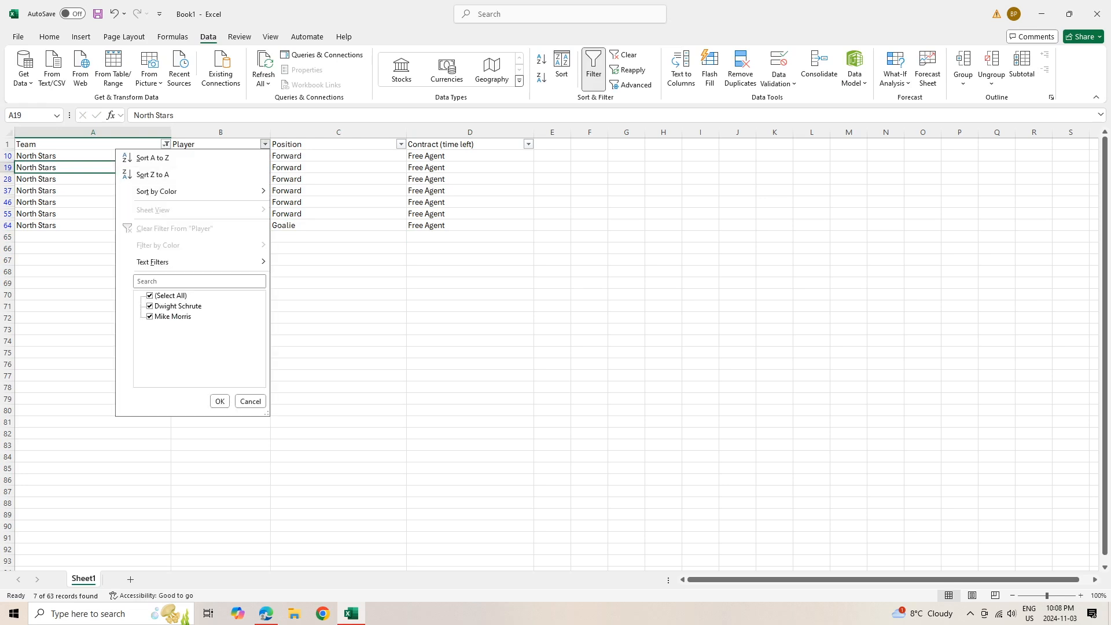
click(150, 296)
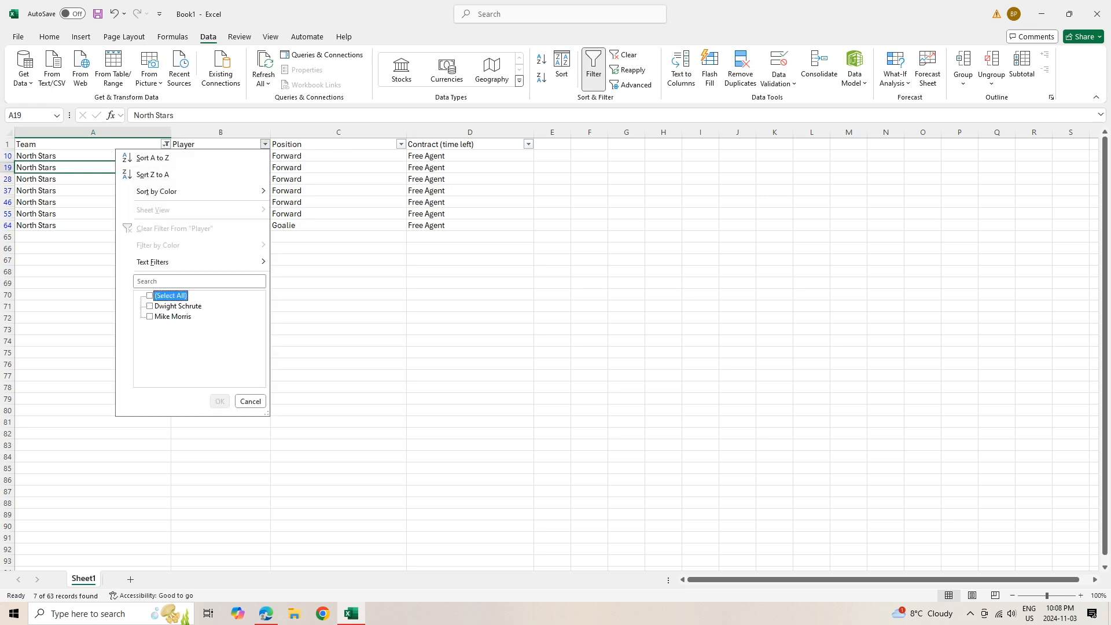
click(150, 317)
click(220, 401)
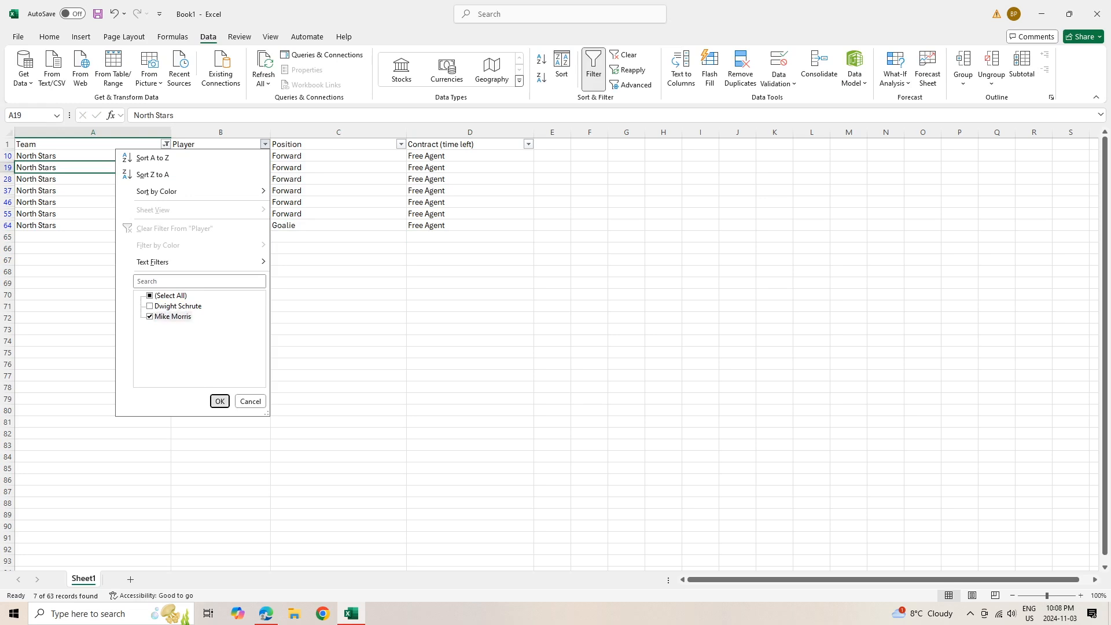
drag(64, 156, 466, 157)
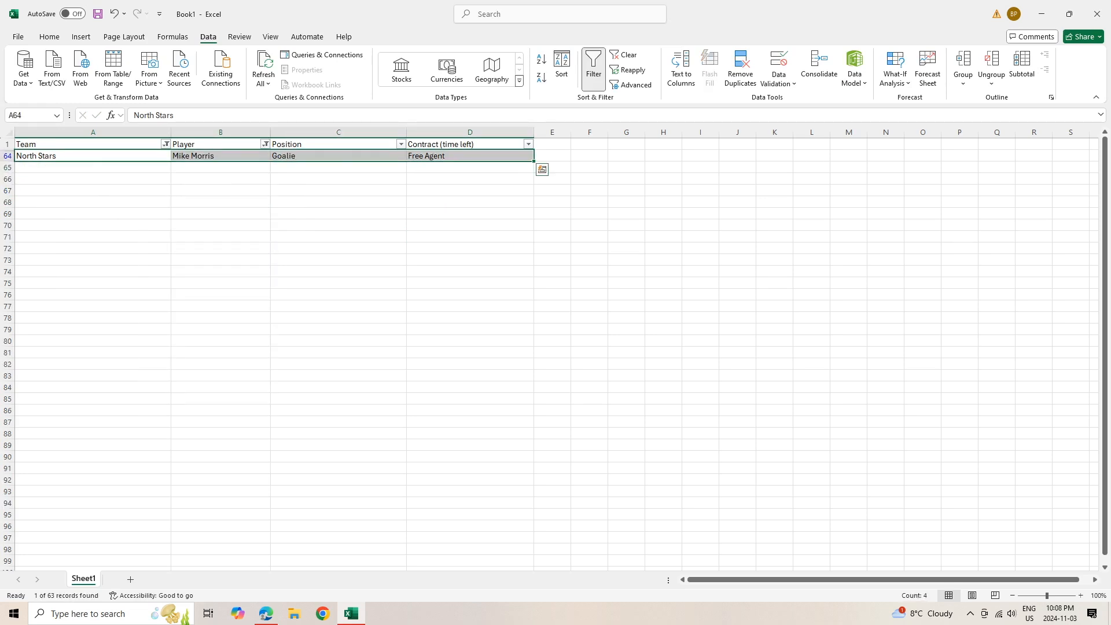
key(ctrl+c)
Paste the copied player row into row 65
click(92, 179)
click(93, 168)
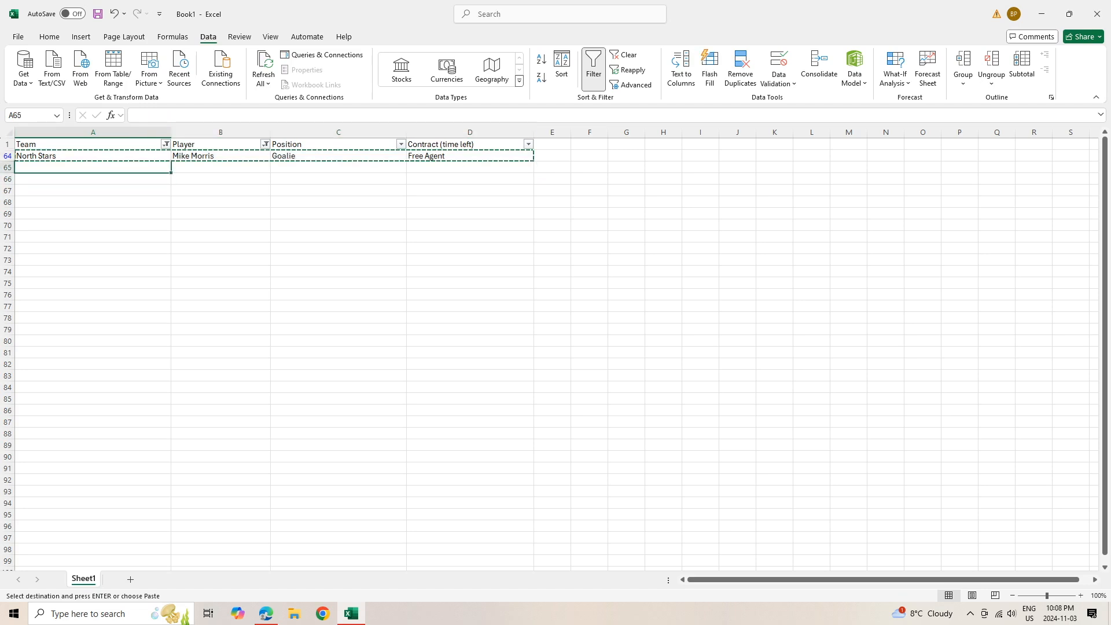
key(ctrl+v)
click(219, 167)
Change row 65's position to Defense and start clearing the Position filter choices
double_click(286, 167)
double_click(286, 168)
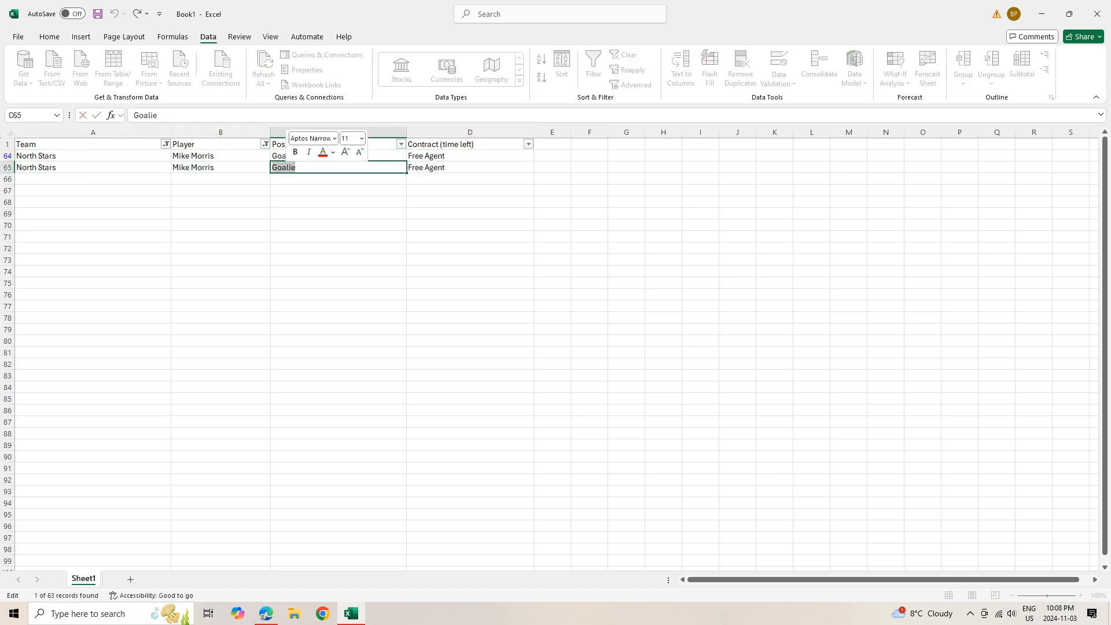
text(Forw)
key(BackSpace)
key(BackSpace)
key(BackSpace)
key(BackSpace)
key(BackSpace)
text(D)
key(BackSpace)
text(efens)
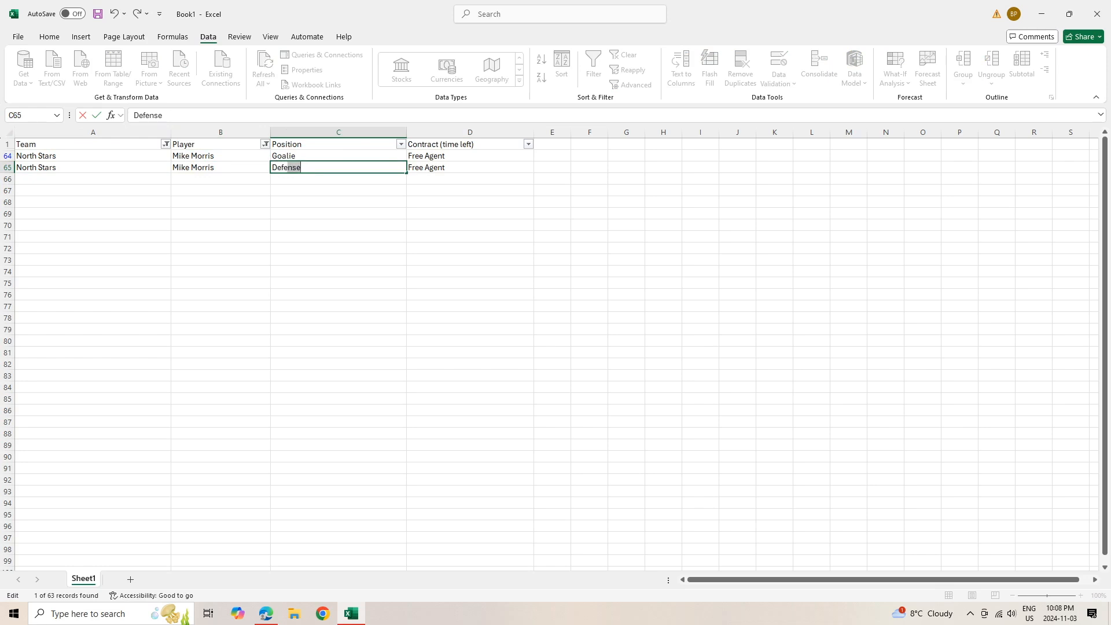
text(e)
triple_click(428, 167)
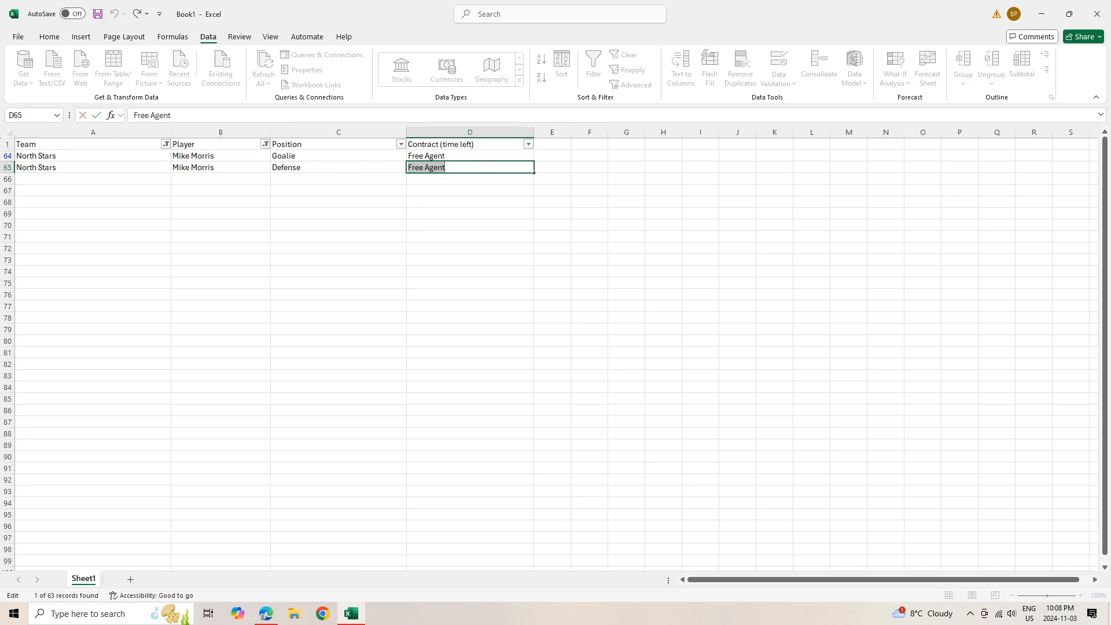
click(463, 214)
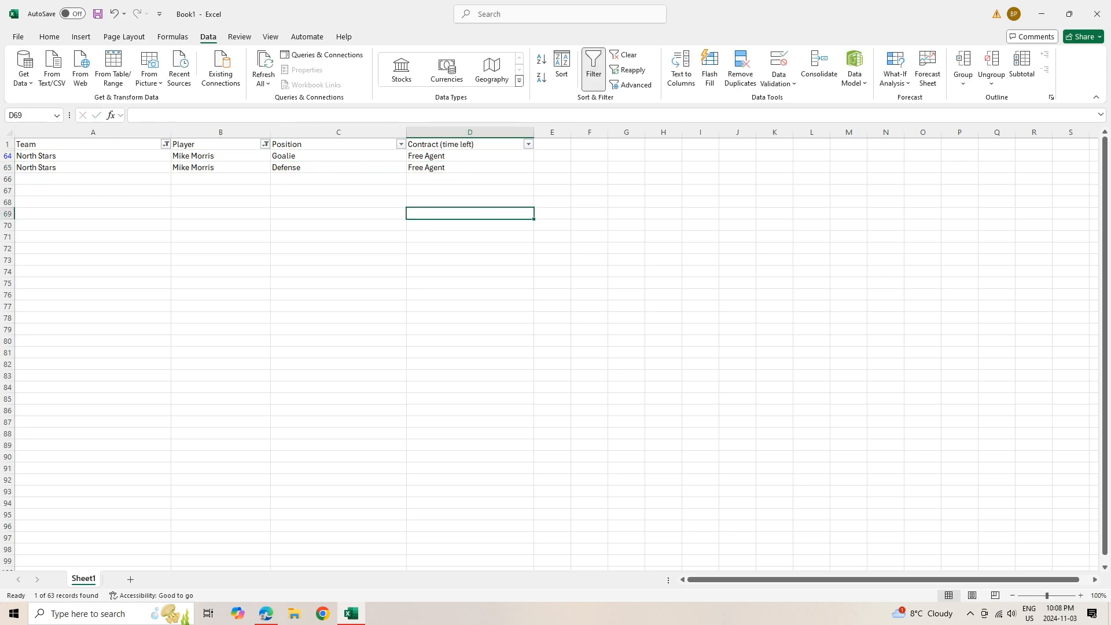
click(400, 144)
click(306, 295)
Filter Position to Defense only, leaving row 65 visible, and select that row
click(286, 296)
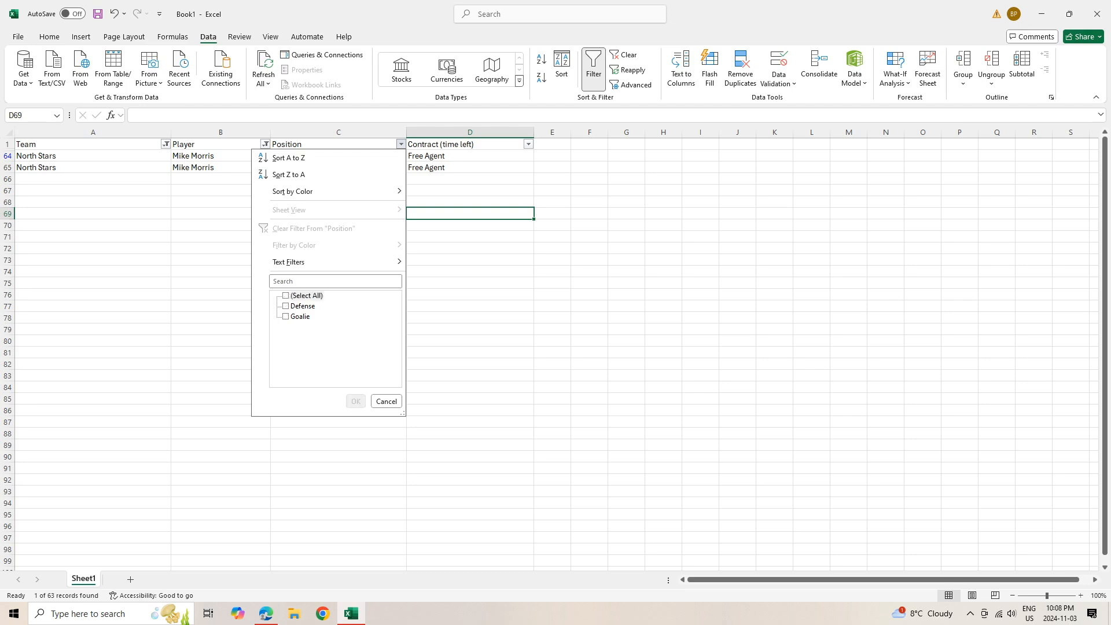
click(286, 306)
click(286, 317)
click(286, 306)
click(356, 402)
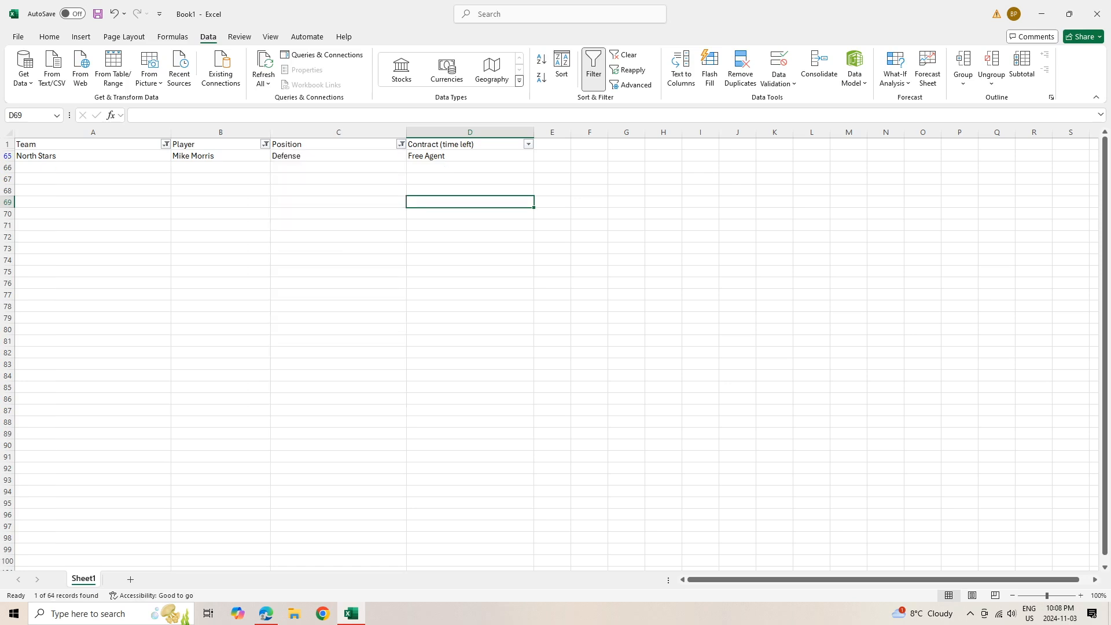
click(339, 157)
key(Home)
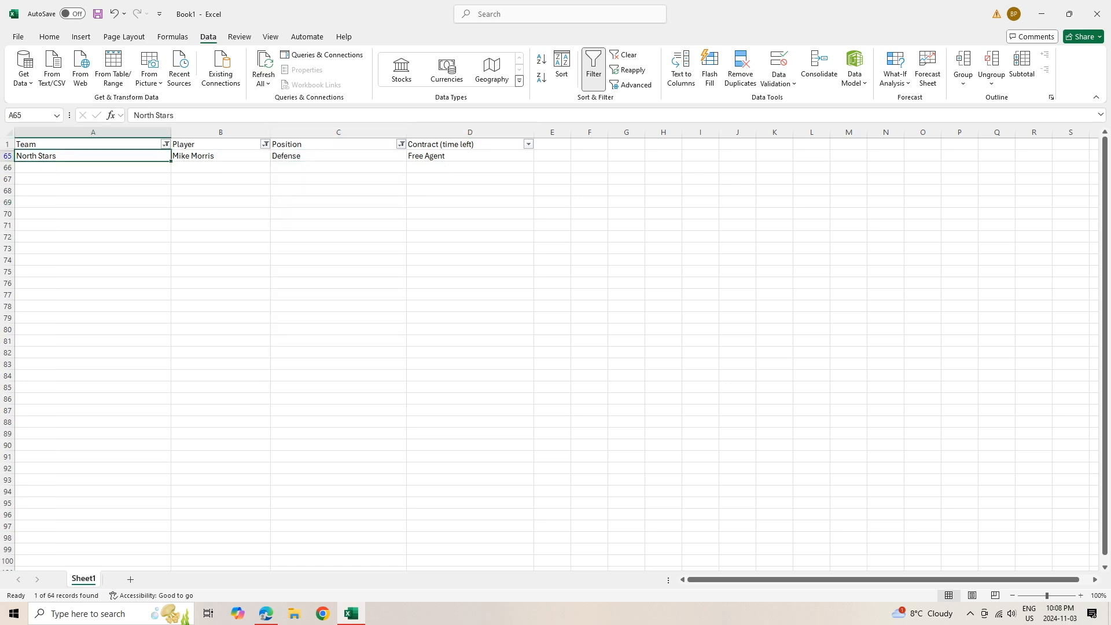
key(shift+Right)
key(shift+Right)
key(shift+Right)
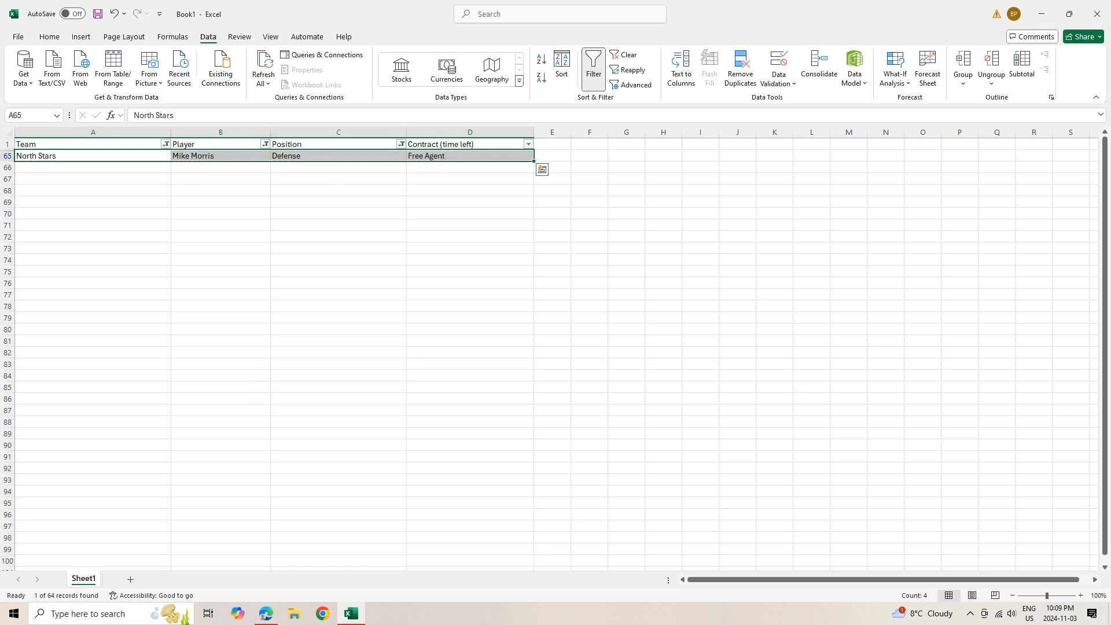
Set the Position, Player and Team filters back to (Select All)
click(401, 144)
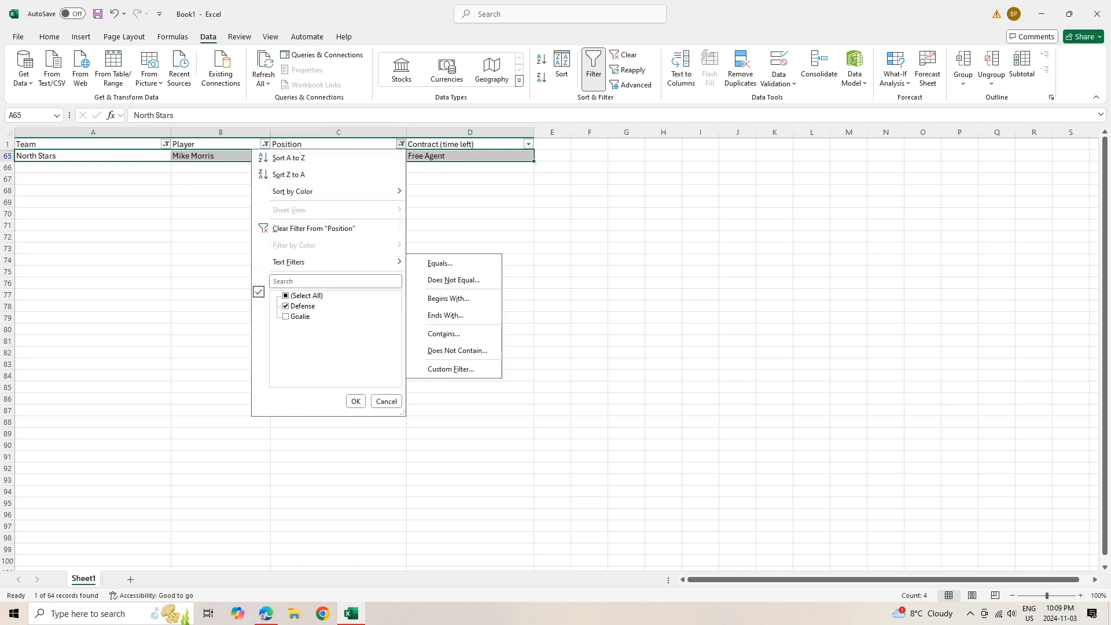
click(286, 295)
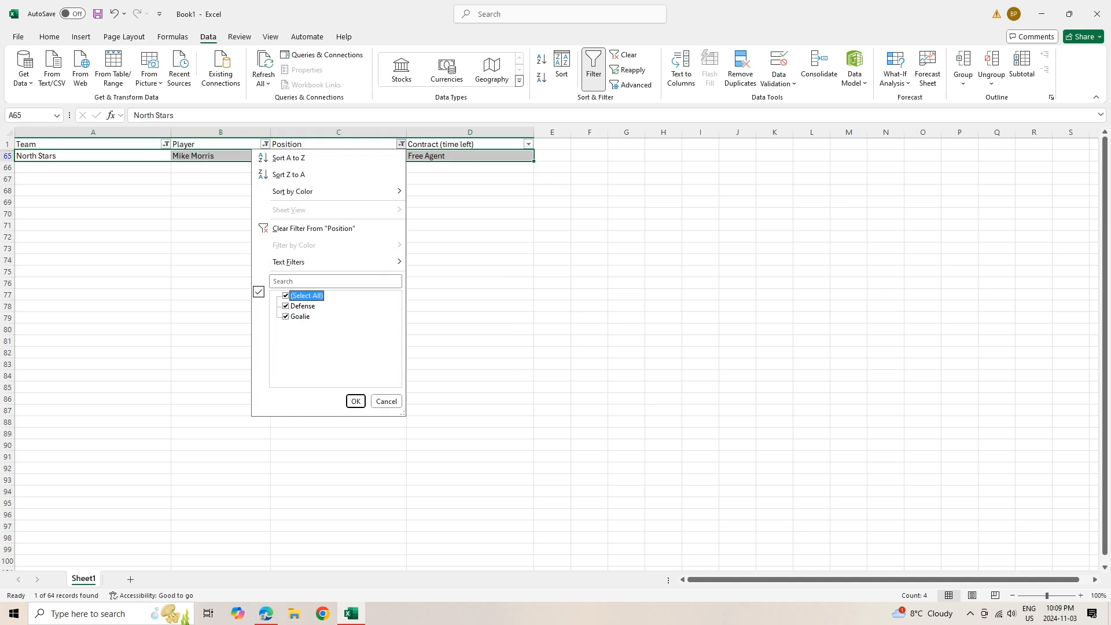
click(355, 401)
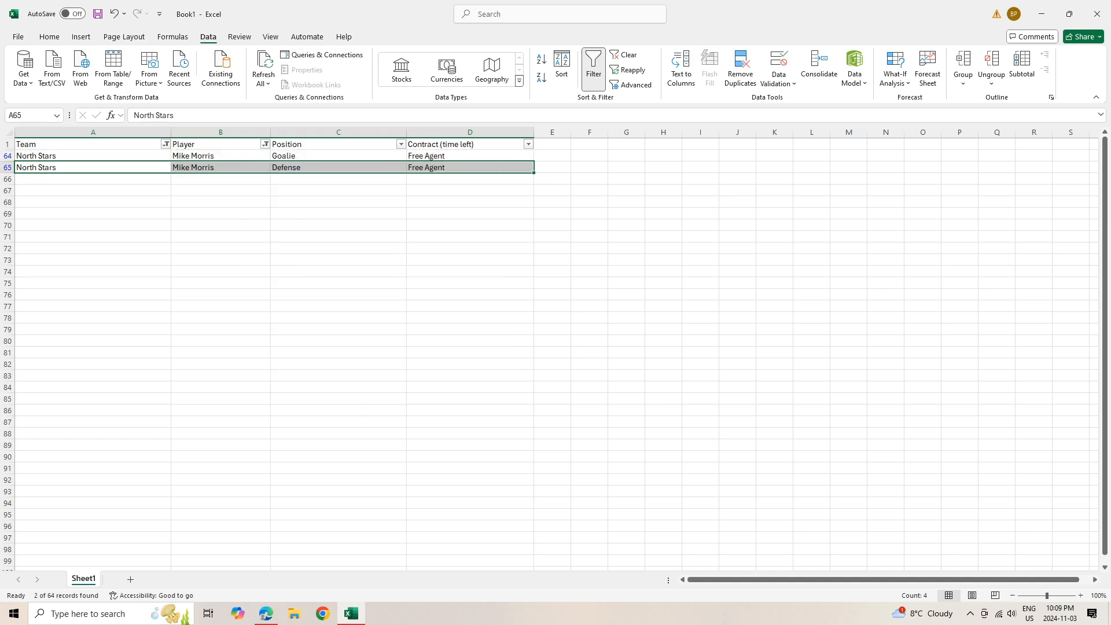
click(265, 143)
click(150, 296)
click(220, 401)
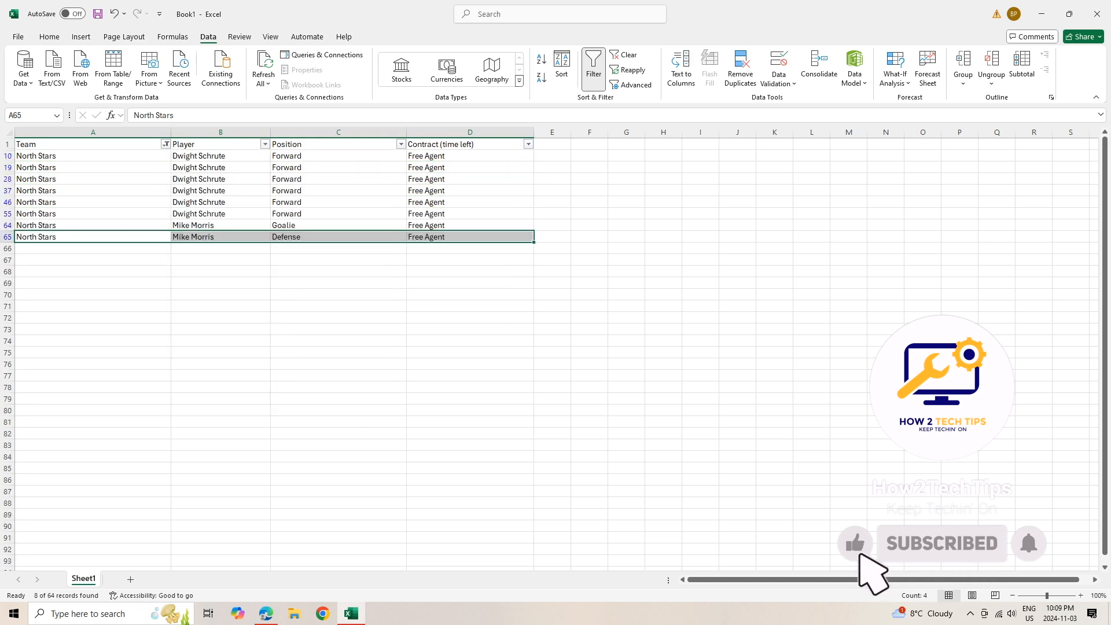
click(166, 144)
click(50, 295)
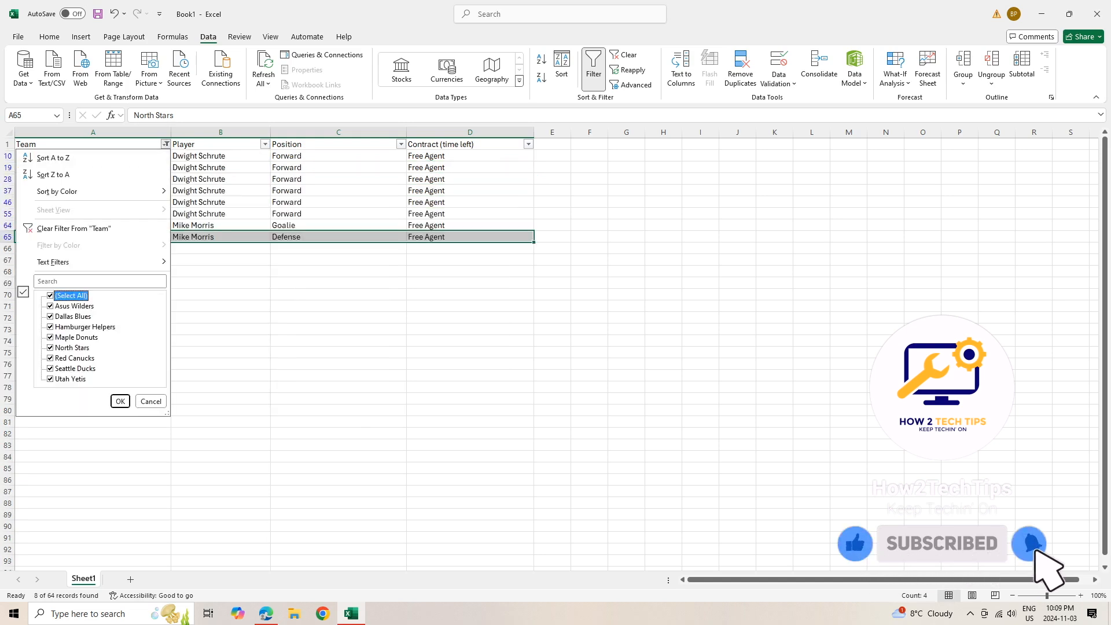
click(121, 401)
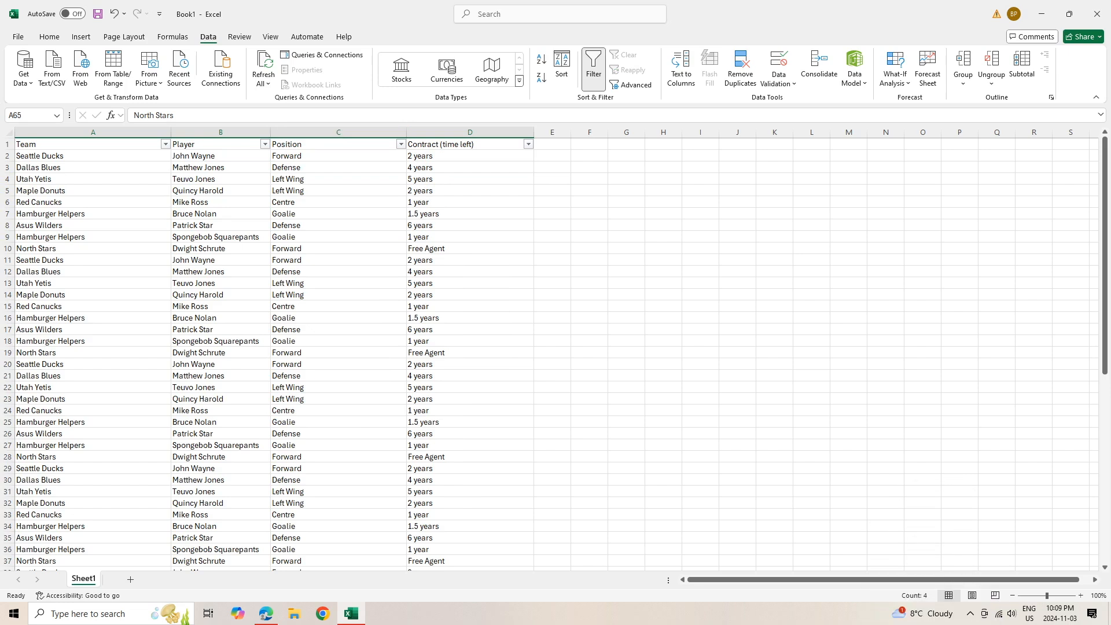
Filter the Player column down to a single player
click(470, 248)
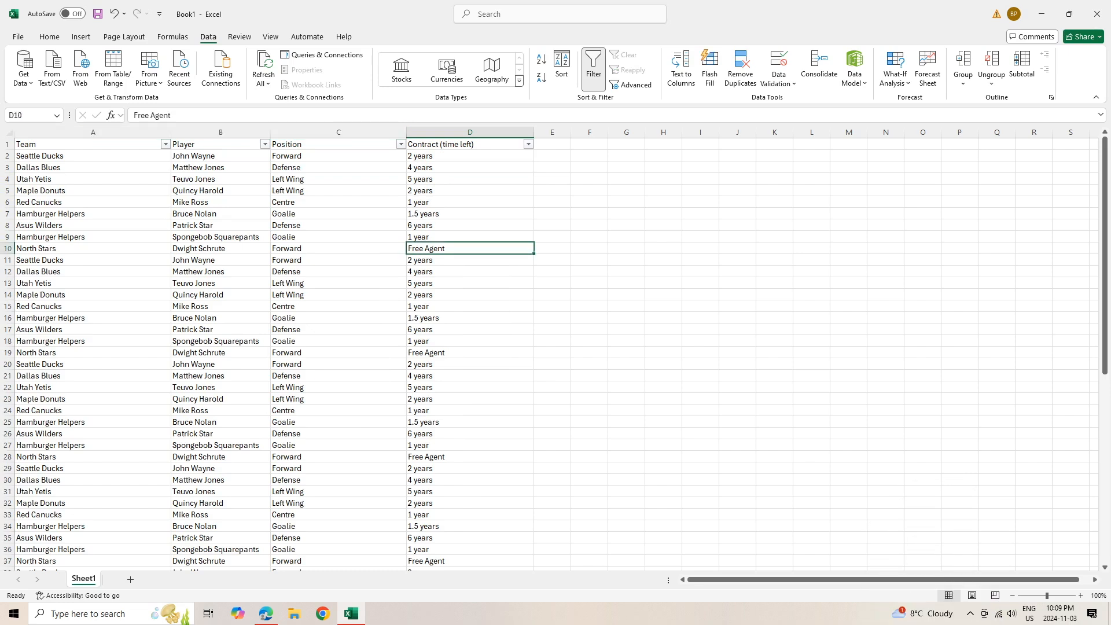
click(400, 144)
click(355, 400)
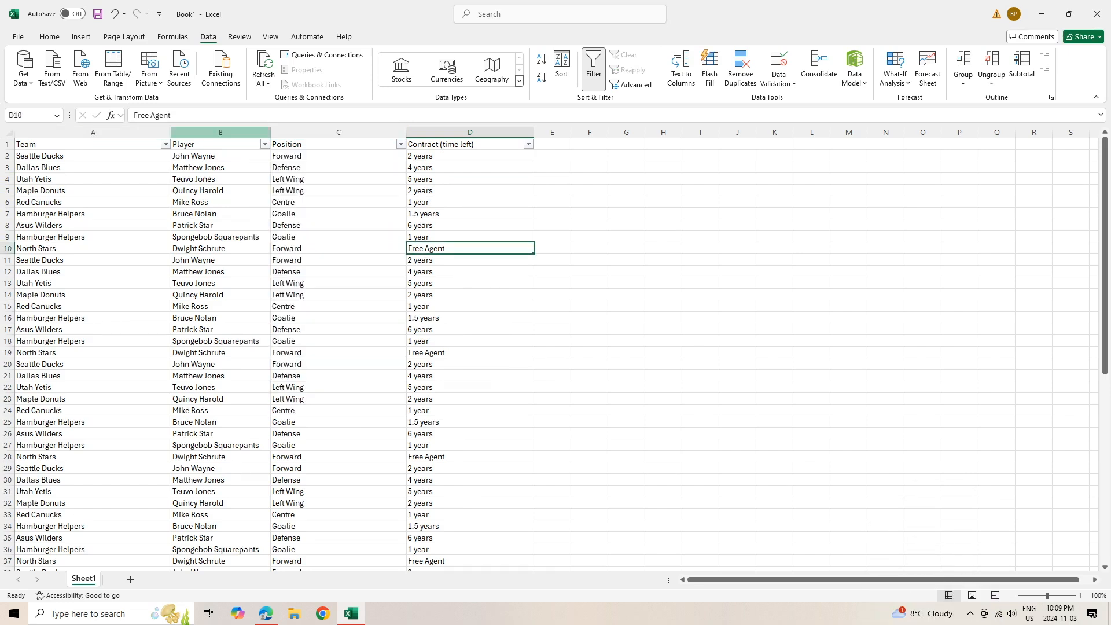
click(264, 144)
click(168, 296)
click(176, 316)
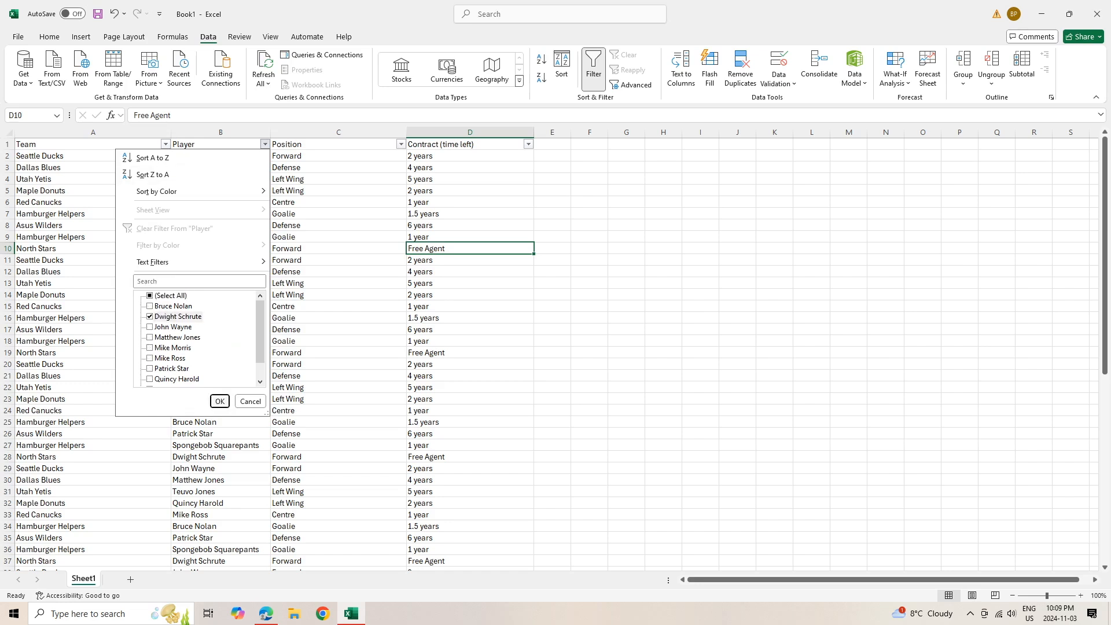
key(Return)
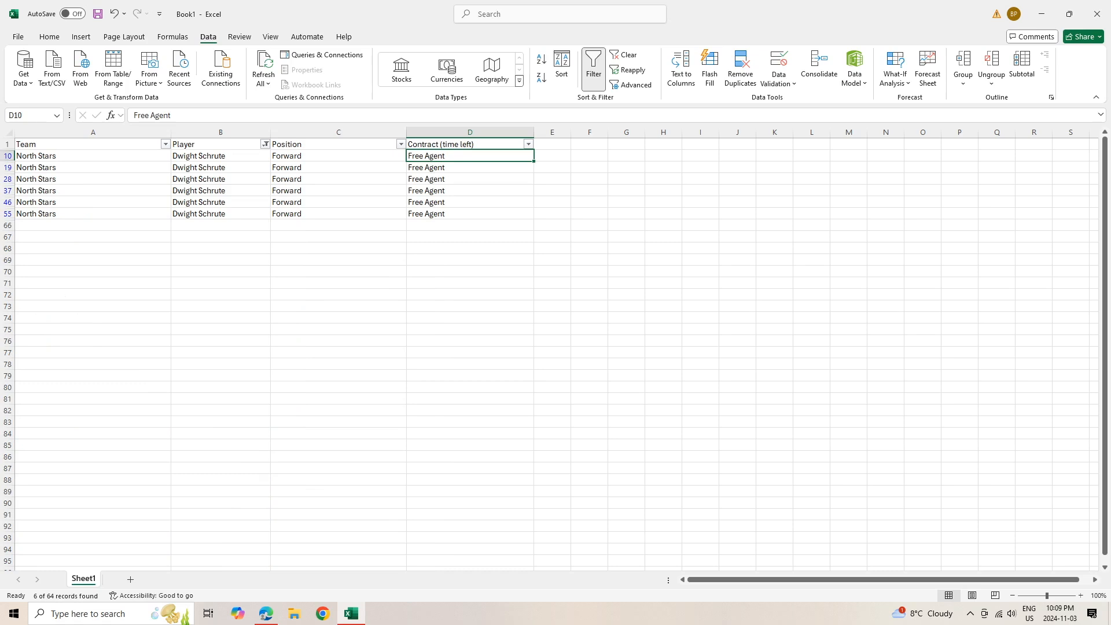
Return the Player filter to showing every player, then bring up the Team filter choices
click(265, 144)
click(168, 296)
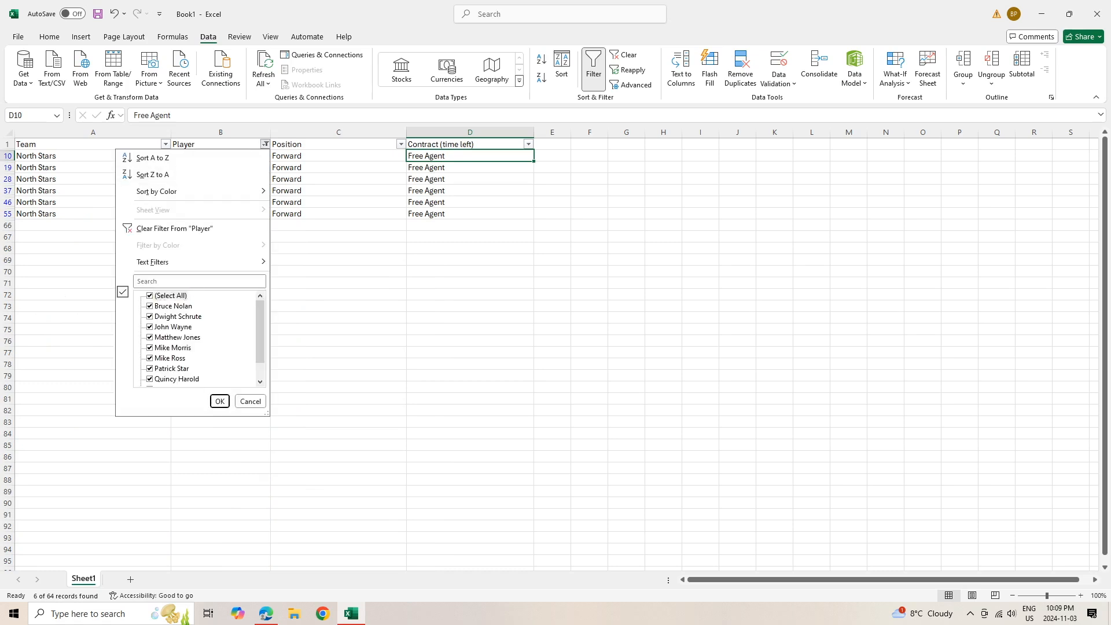
key(Escape)
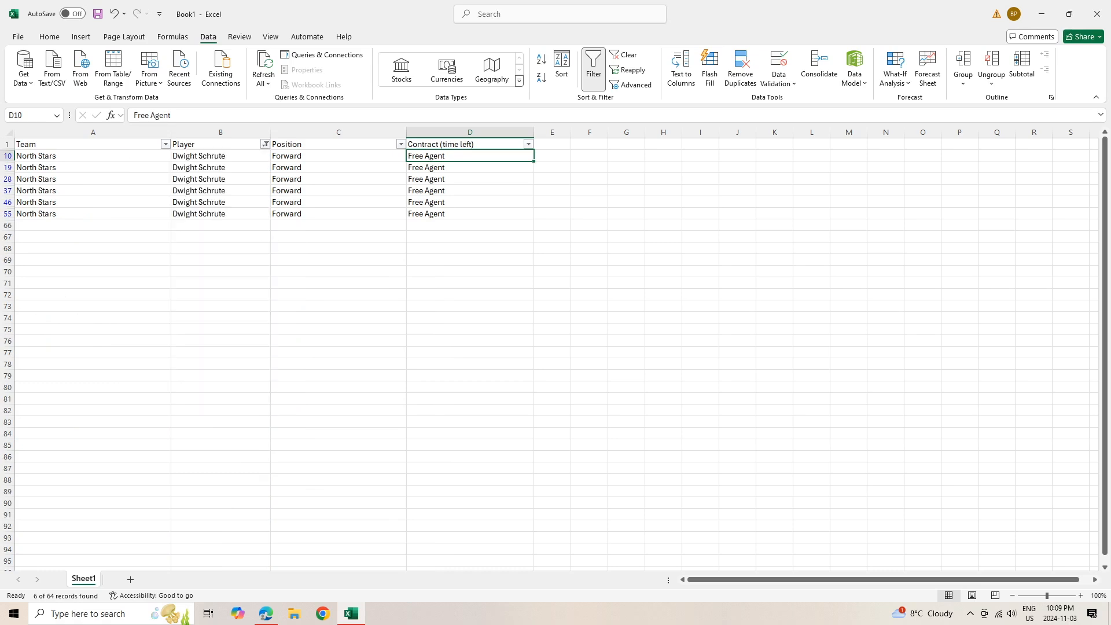
click(265, 144)
click(168, 296)
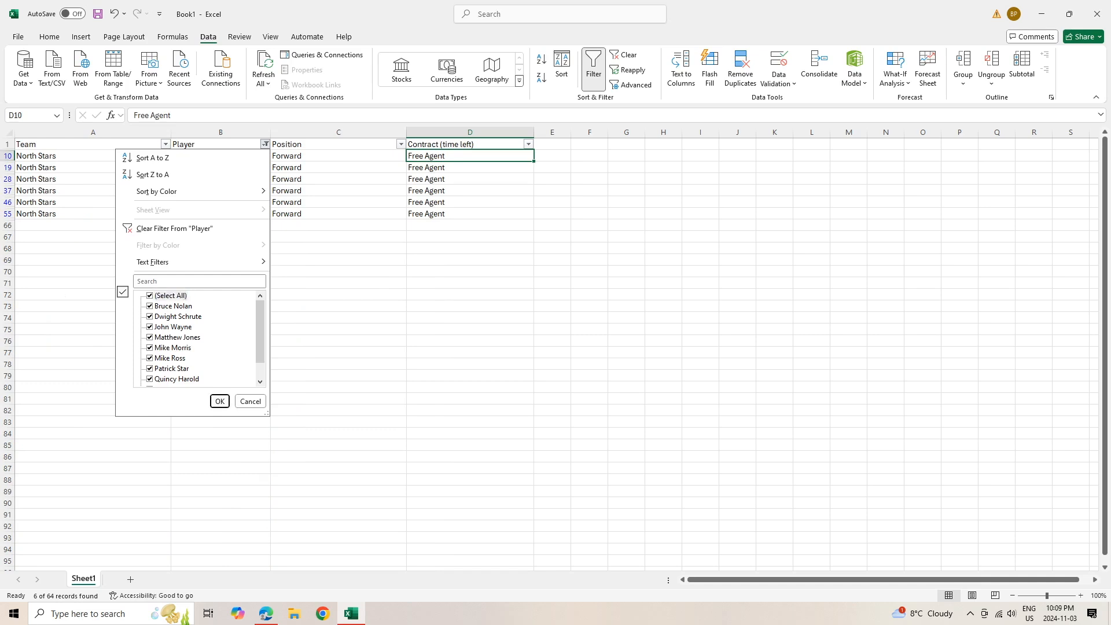
key(Return)
click(166, 144)
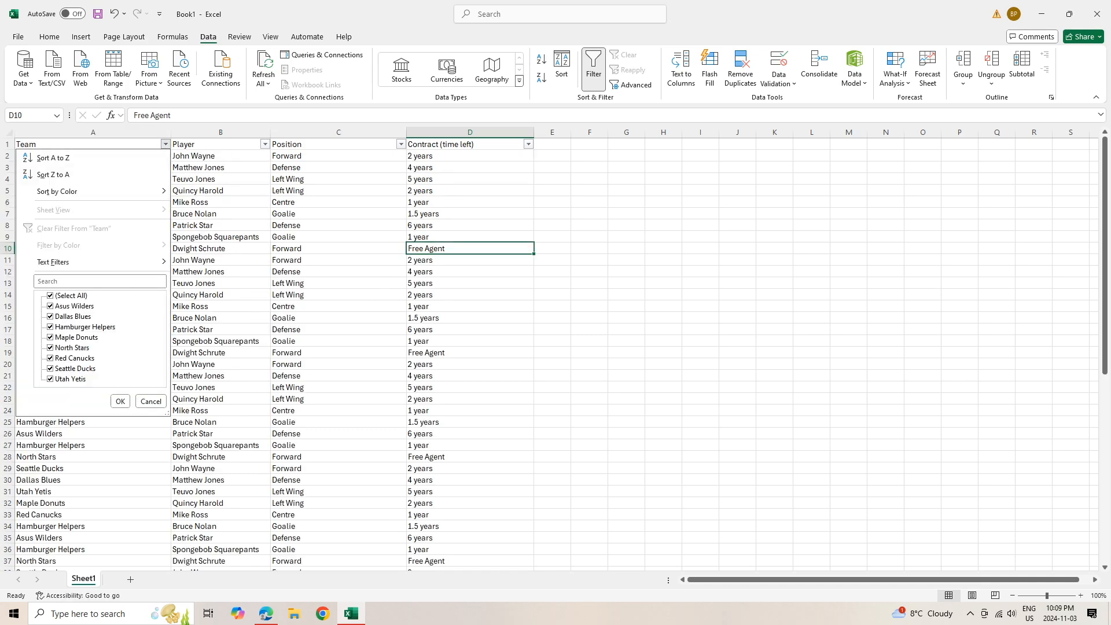
Filter Team to North Stars, Player to one name, and Position to Defense
click(50, 296)
click(51, 348)
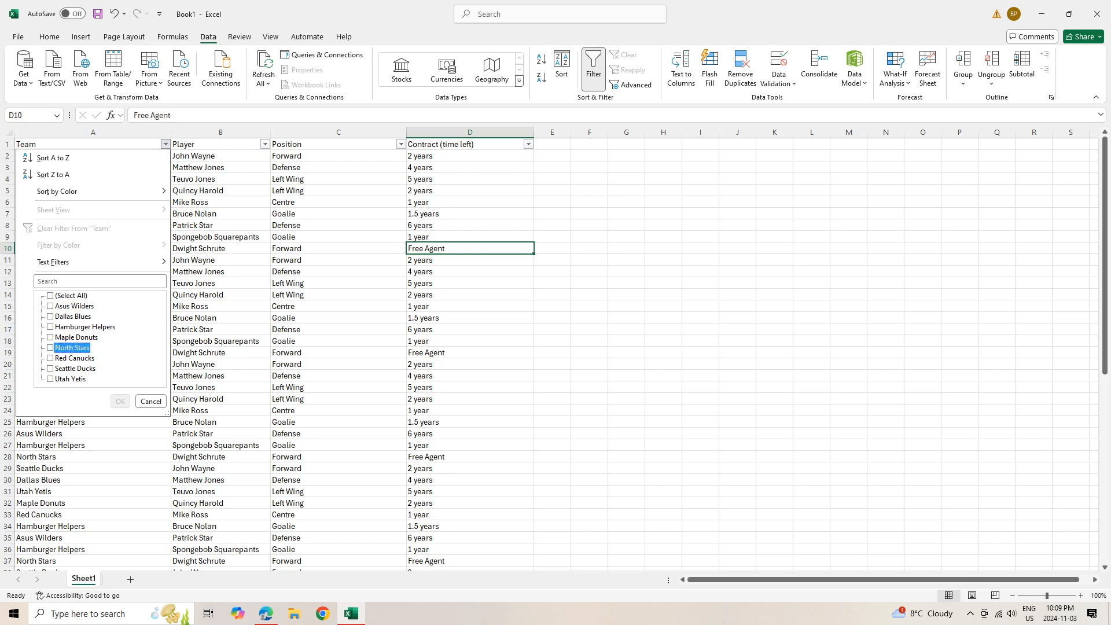
key(Return)
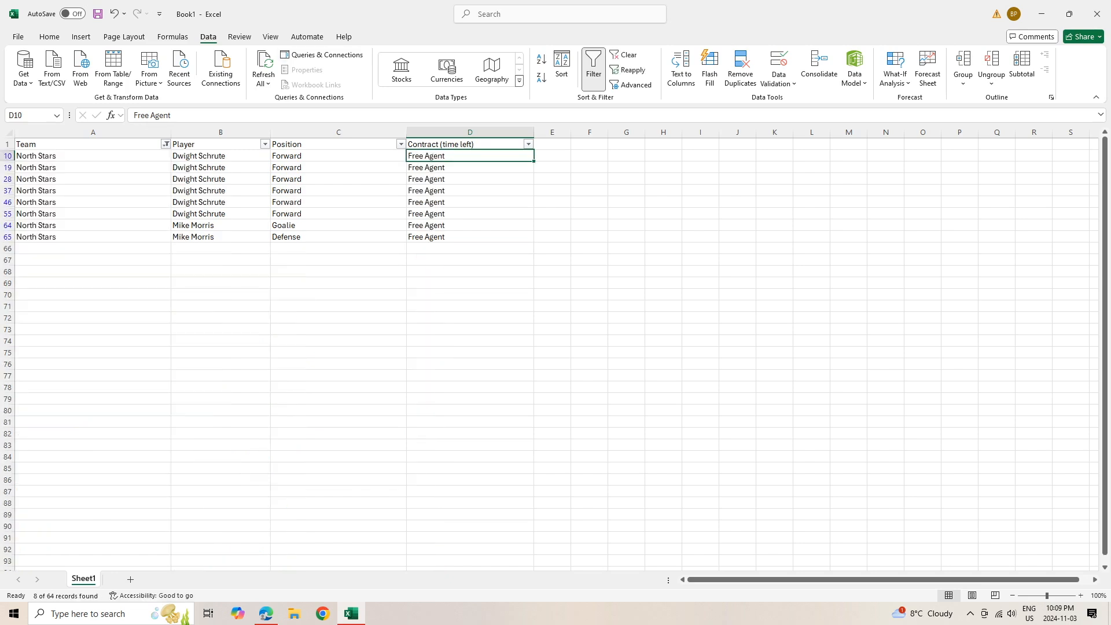
click(265, 144)
click(150, 306)
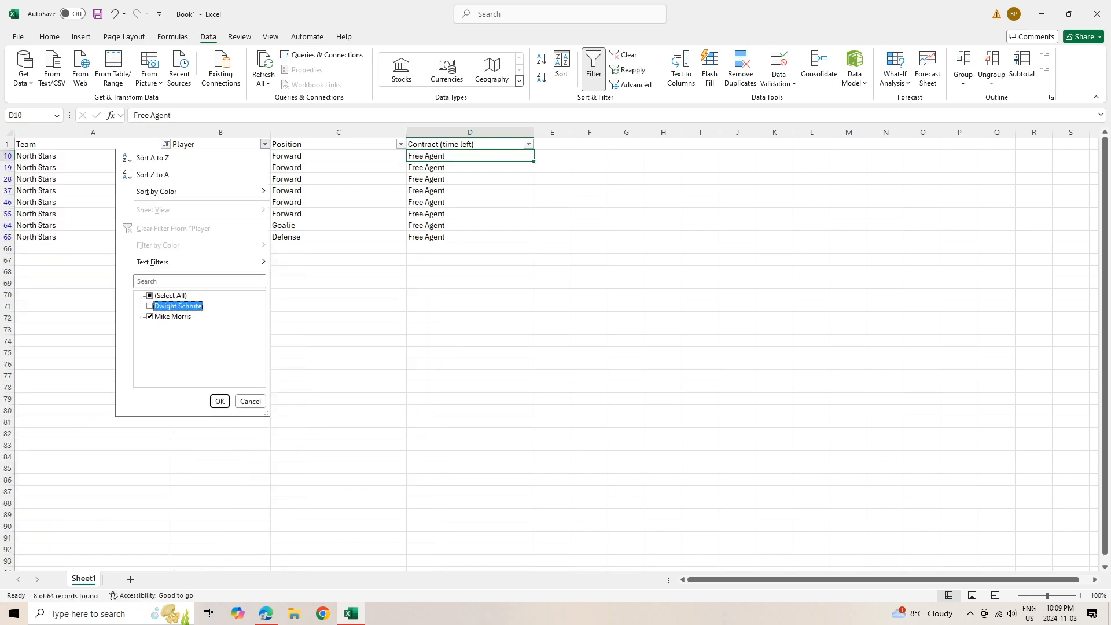
key(Return)
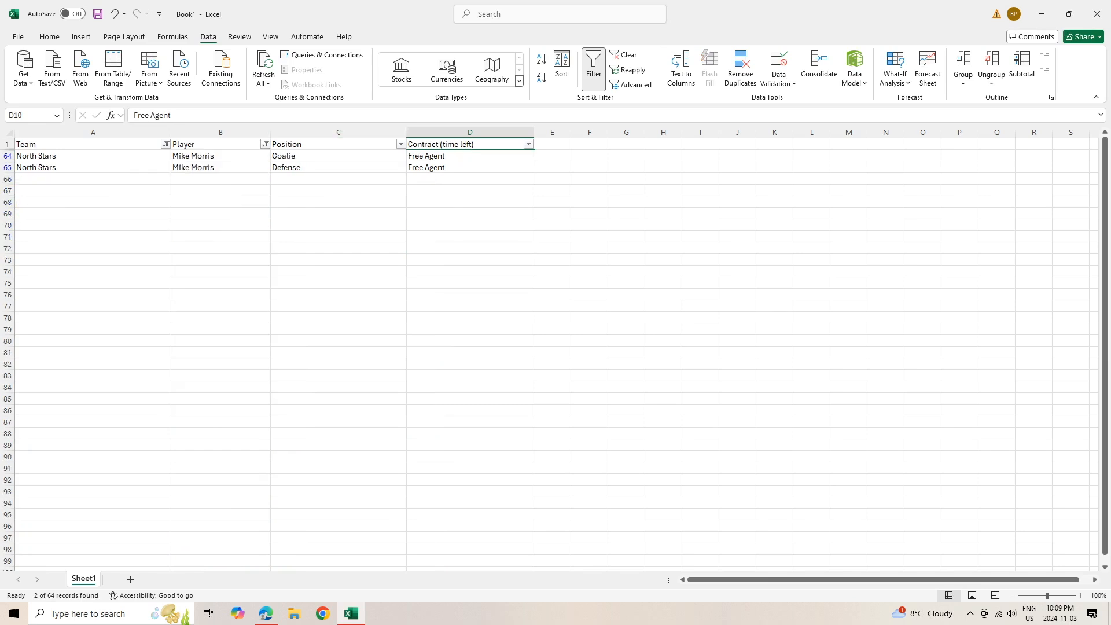
click(401, 145)
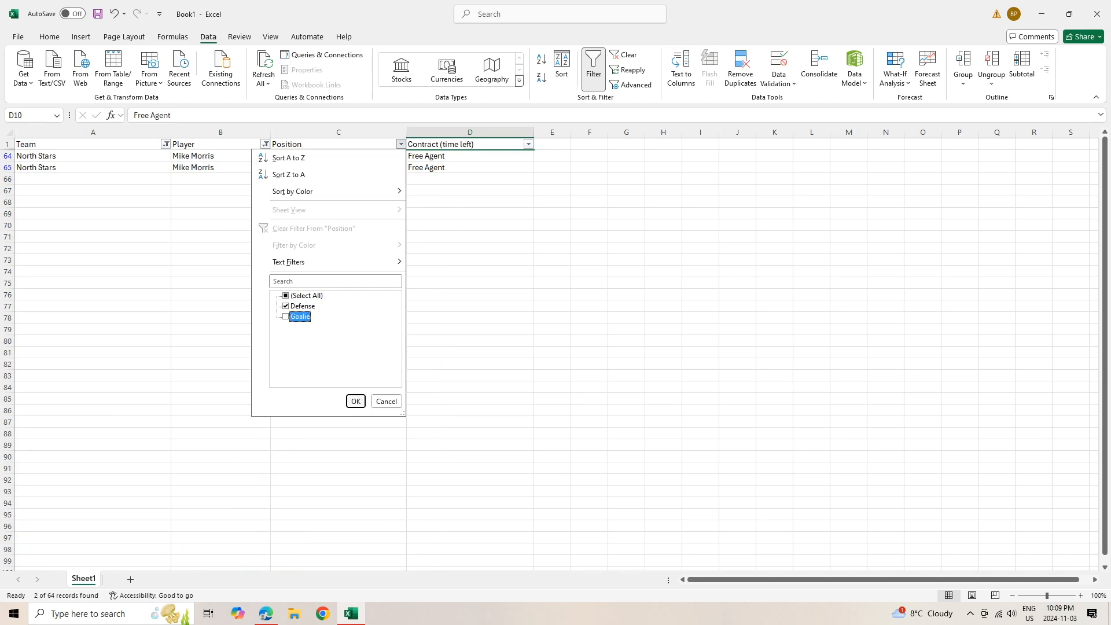
key(Return)
Clear the filter from the Team column entirely
click(165, 144)
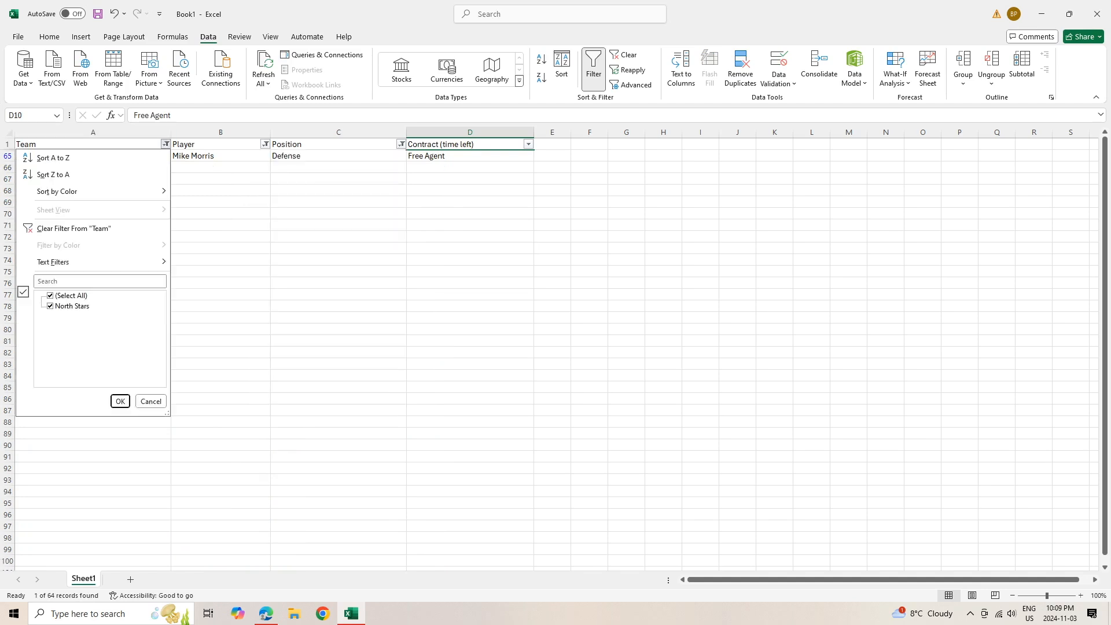
click(50, 296)
click(73, 228)
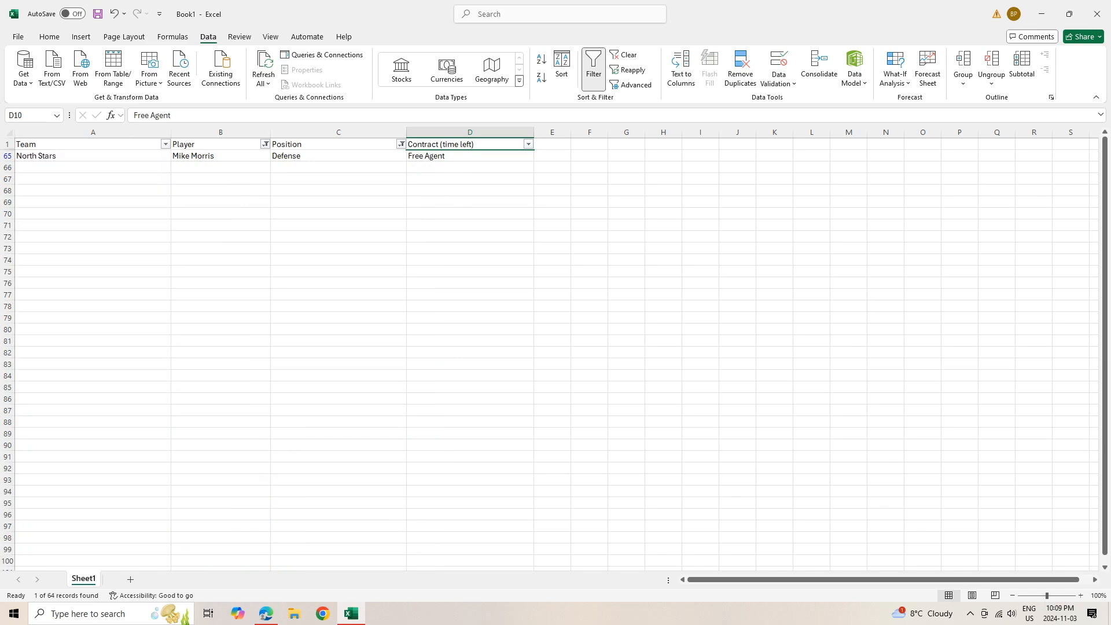
click(266, 144)
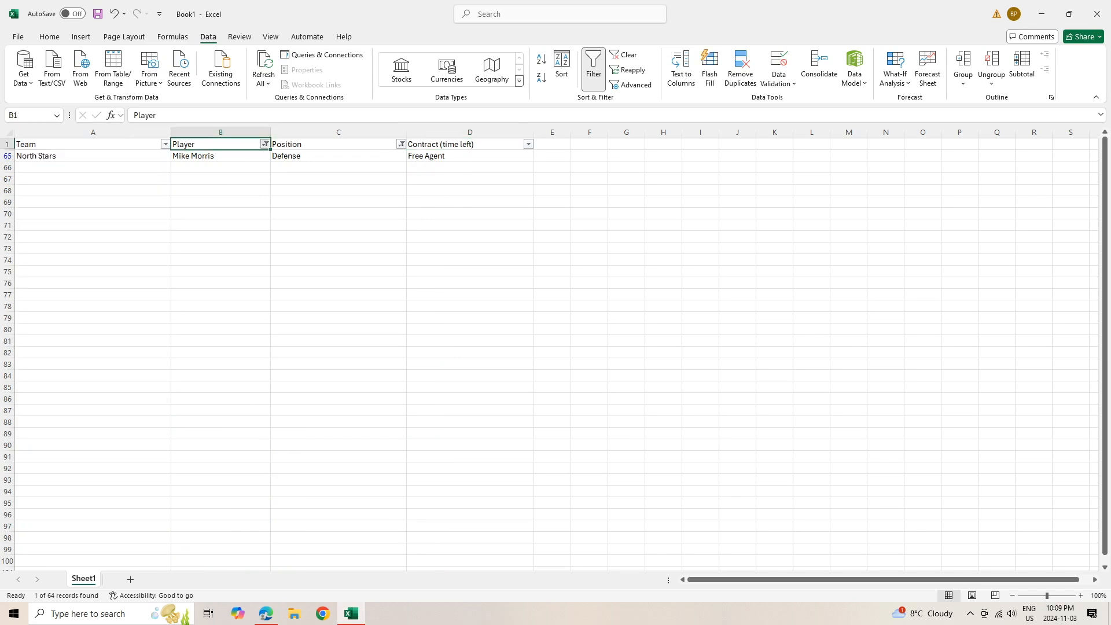
Clear the Player and Position column filters and scroll through the full roster
click(176, 228)
click(401, 144)
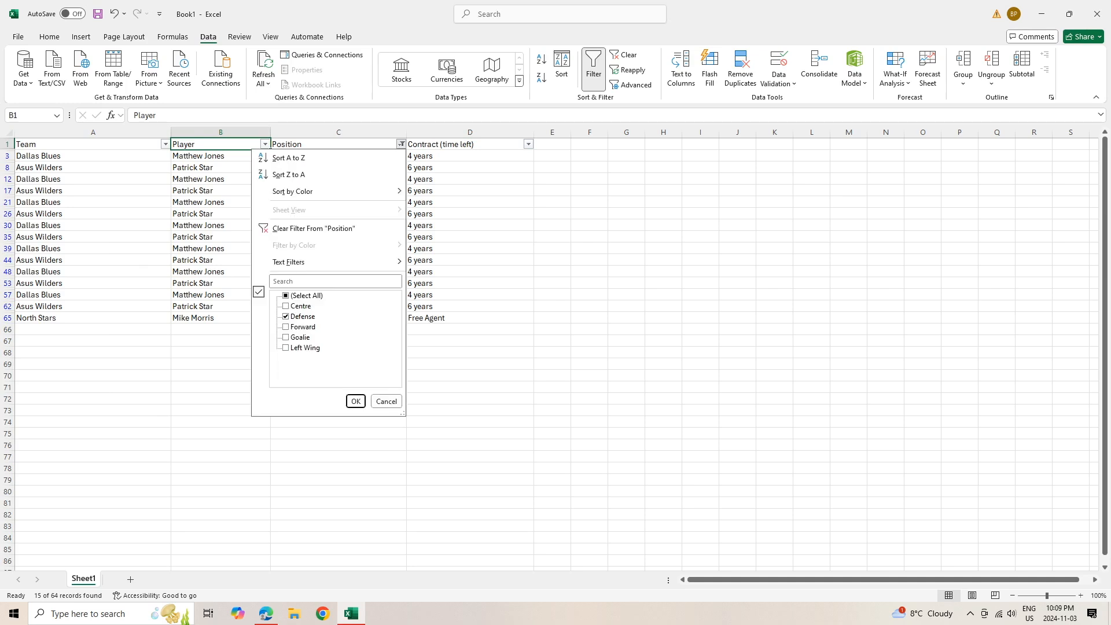
click(313, 228)
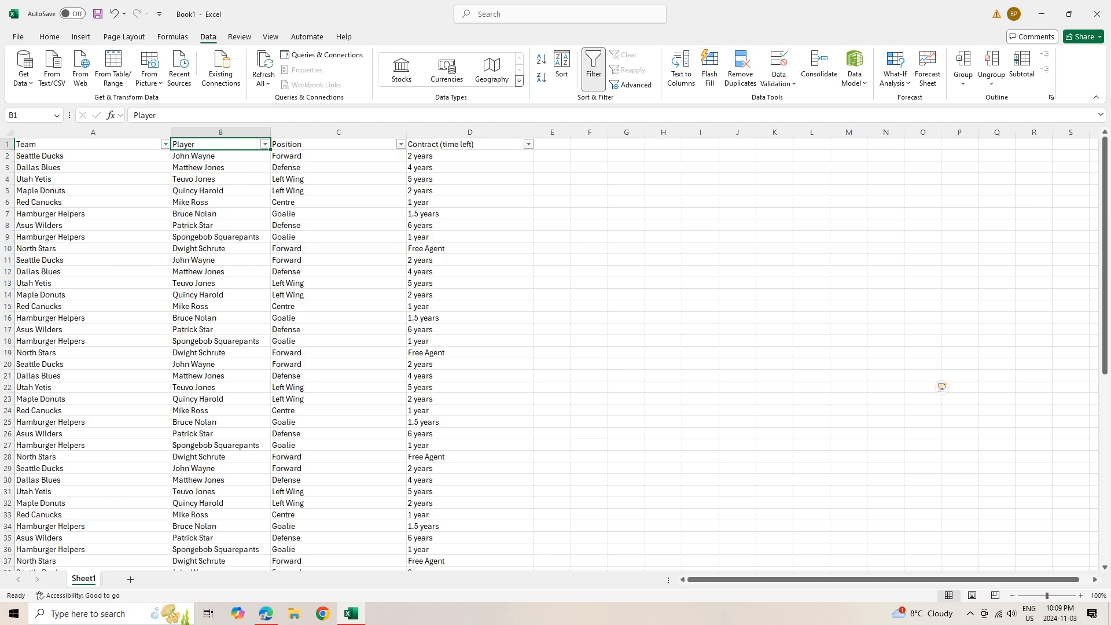
scroll(555, 353, down, 9)
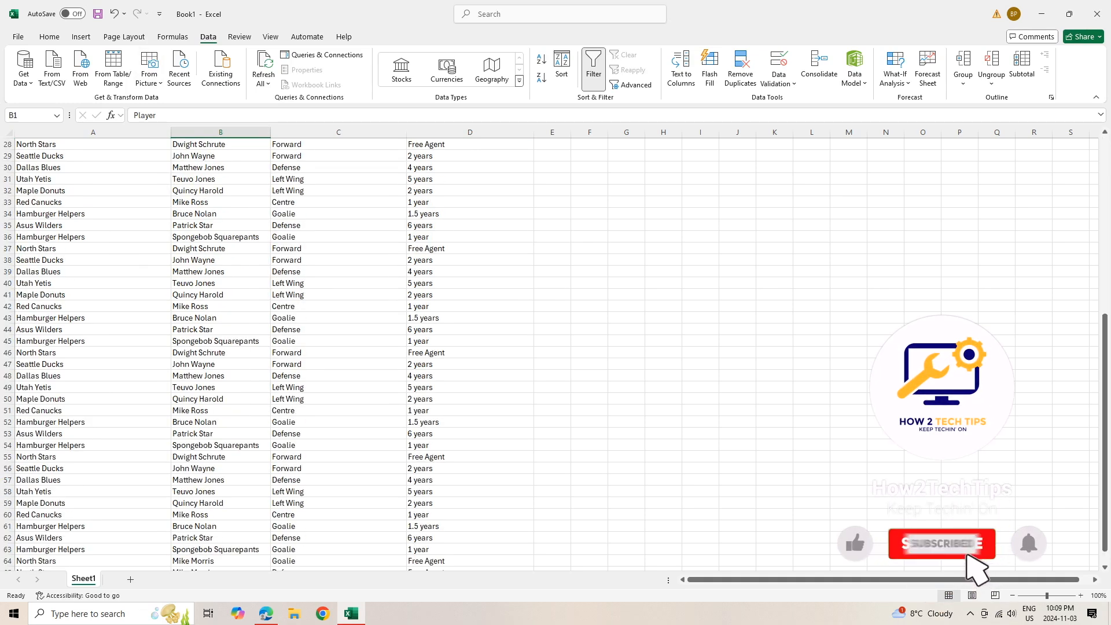
scroll(556, 354, down, 9)
scroll(555, 353, up, 18)
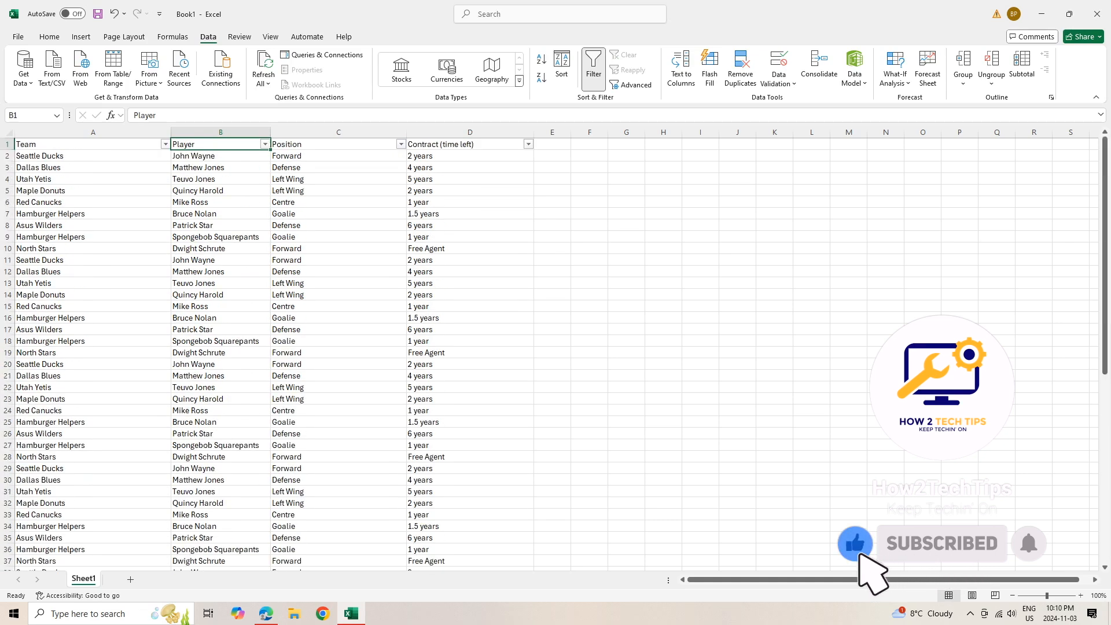